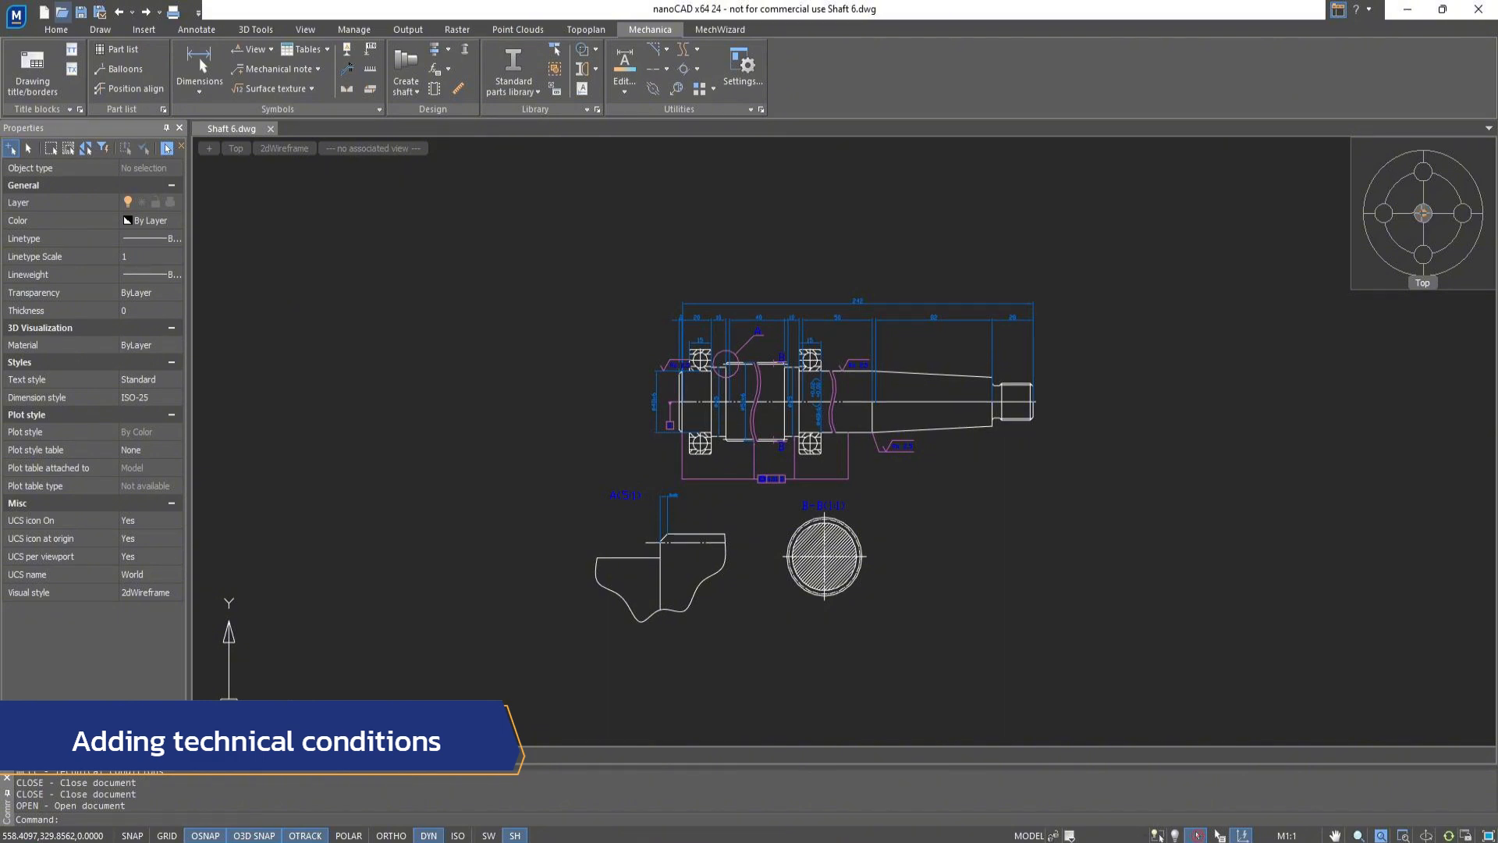
Step: Start the Technical Conditions command and add "Technical requirement sample 3" as the third line of the notepad page
click(79, 53)
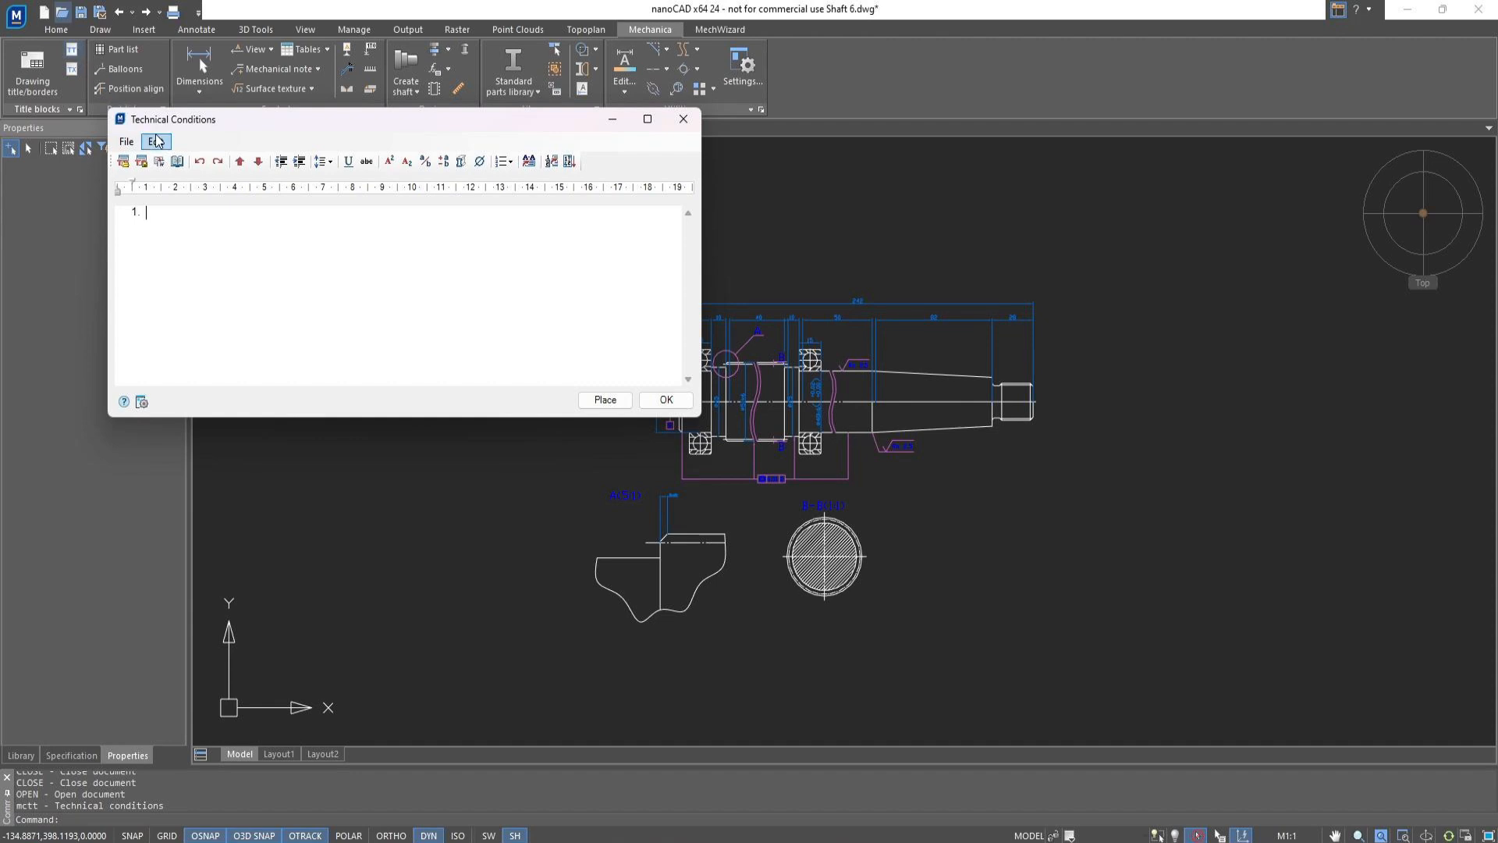
click(177, 161)
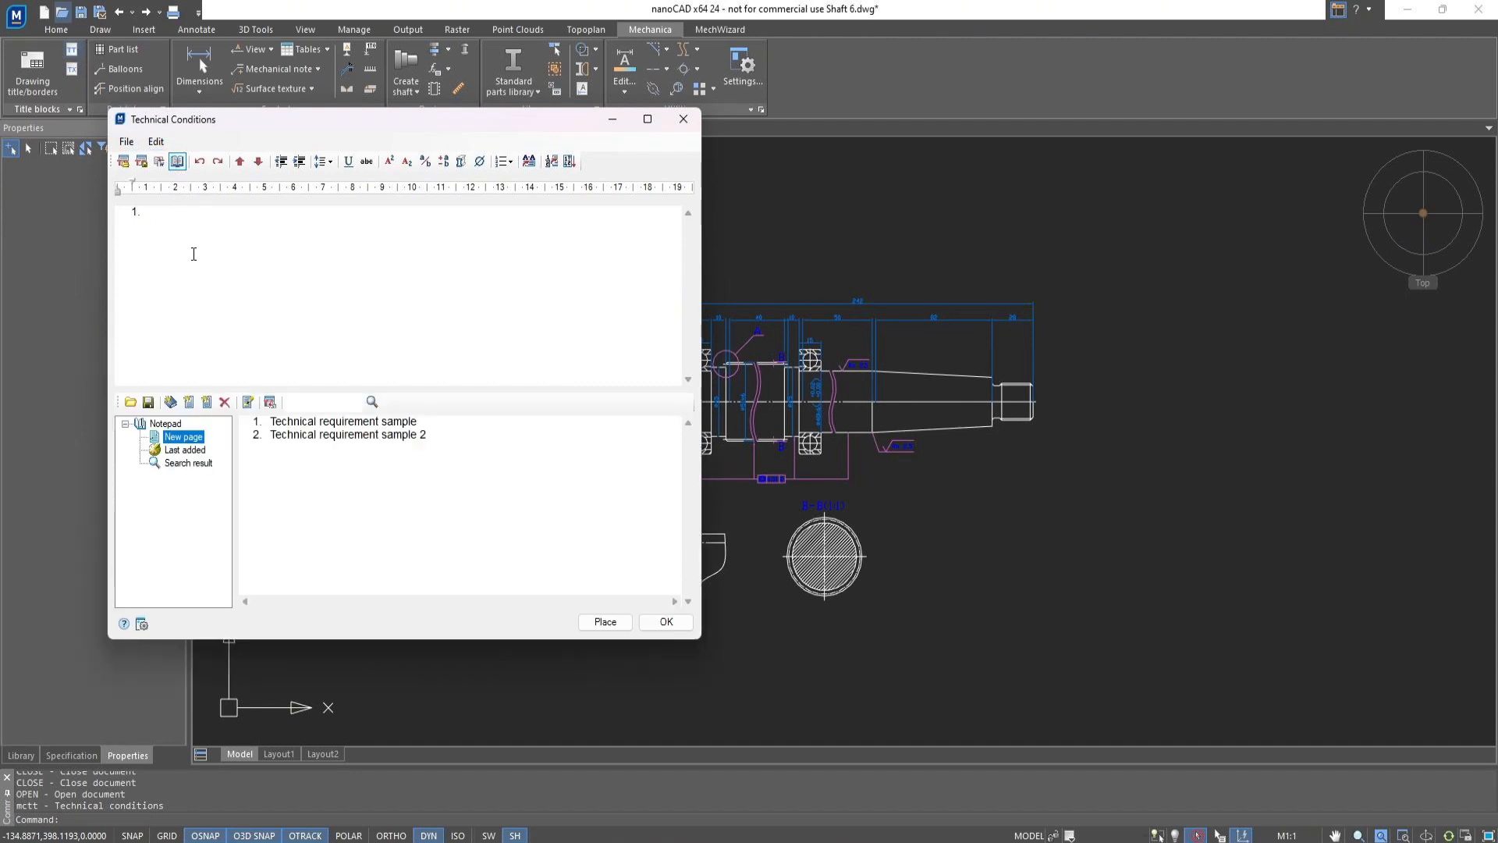
click(247, 402)
key(Return)
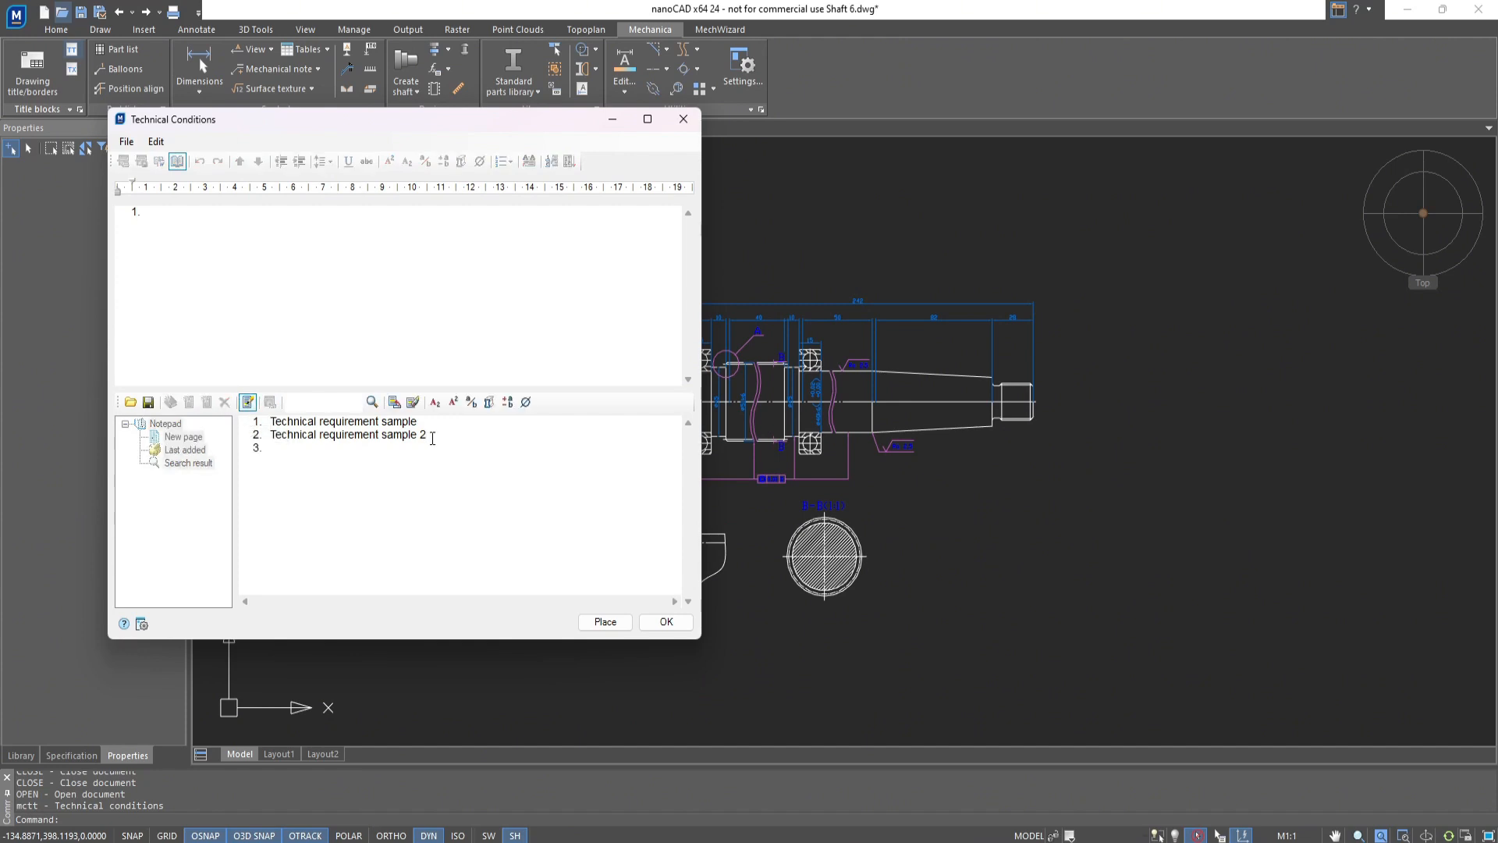
text(Technical requirement sample)
text(3)
click(247, 402)
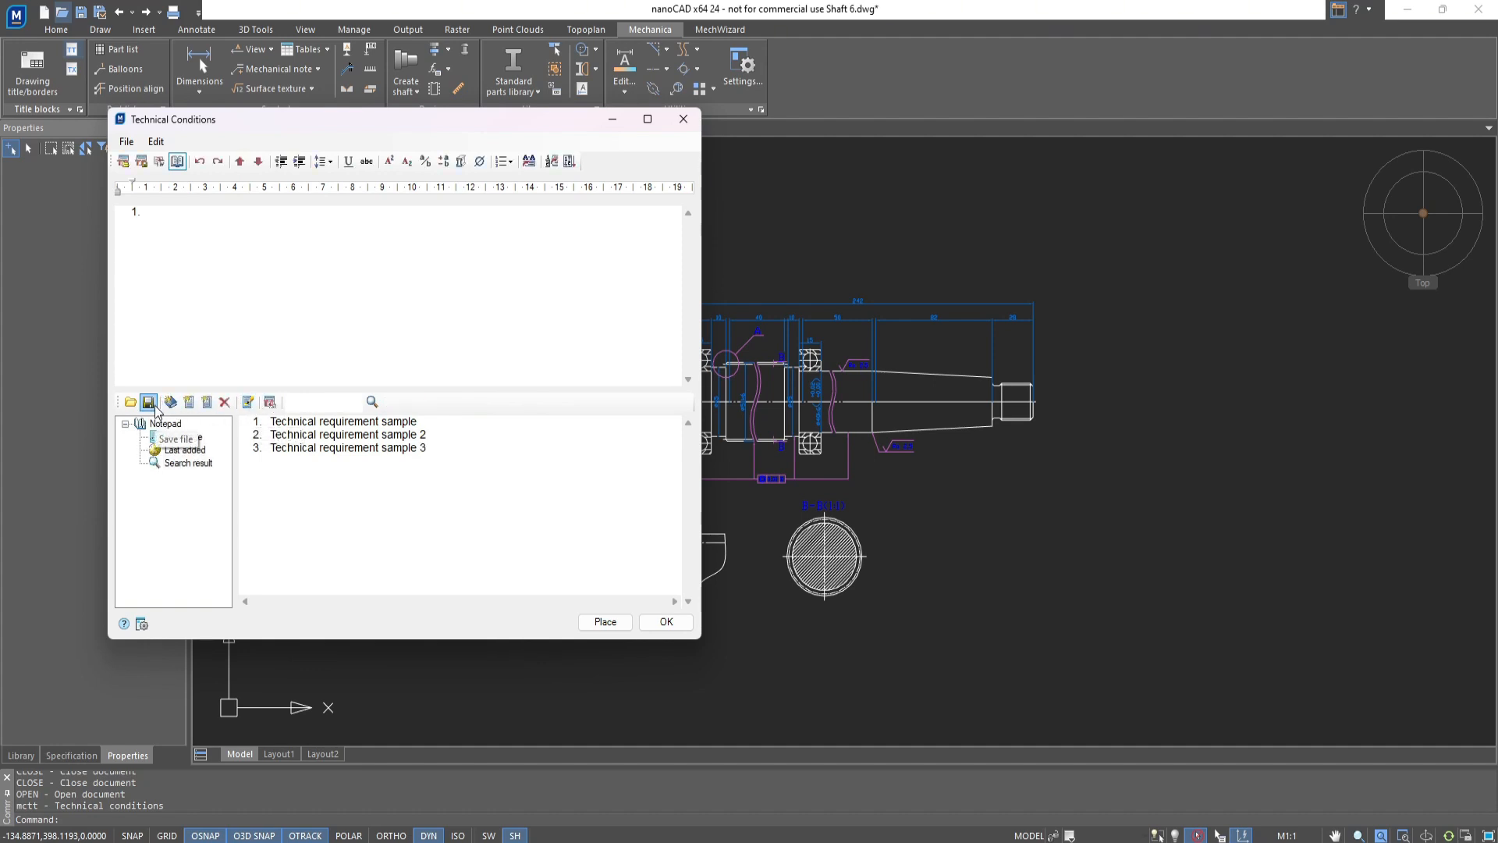
Step: Fill the technical conditions list with "Technical requirement sample", "Technical requirement sample 2" and "Technical requirement sample 3"
double_click(314, 425)
key(ctrl+c)
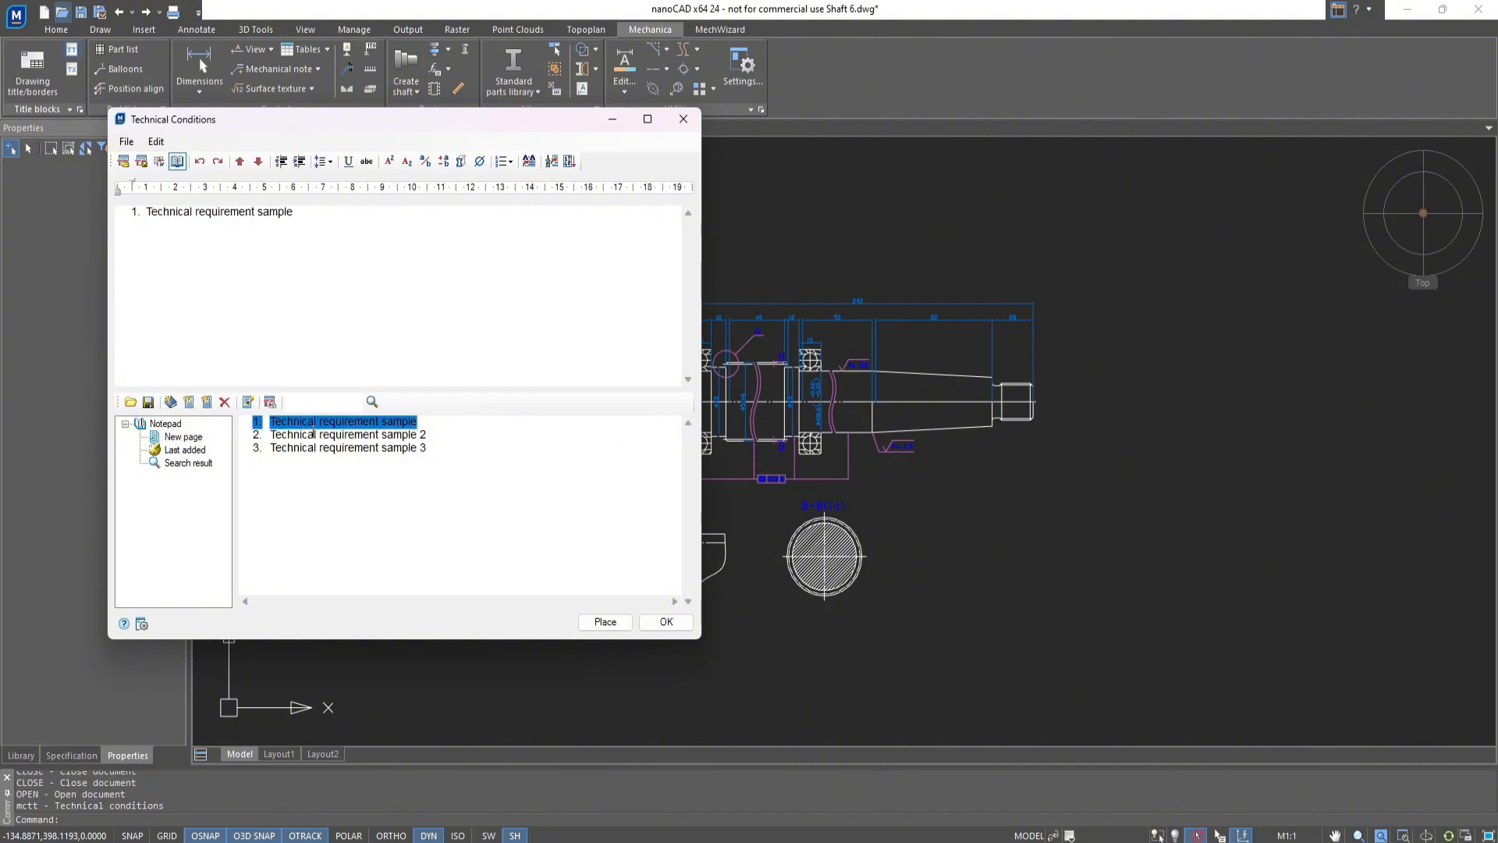
double_click(314, 434)
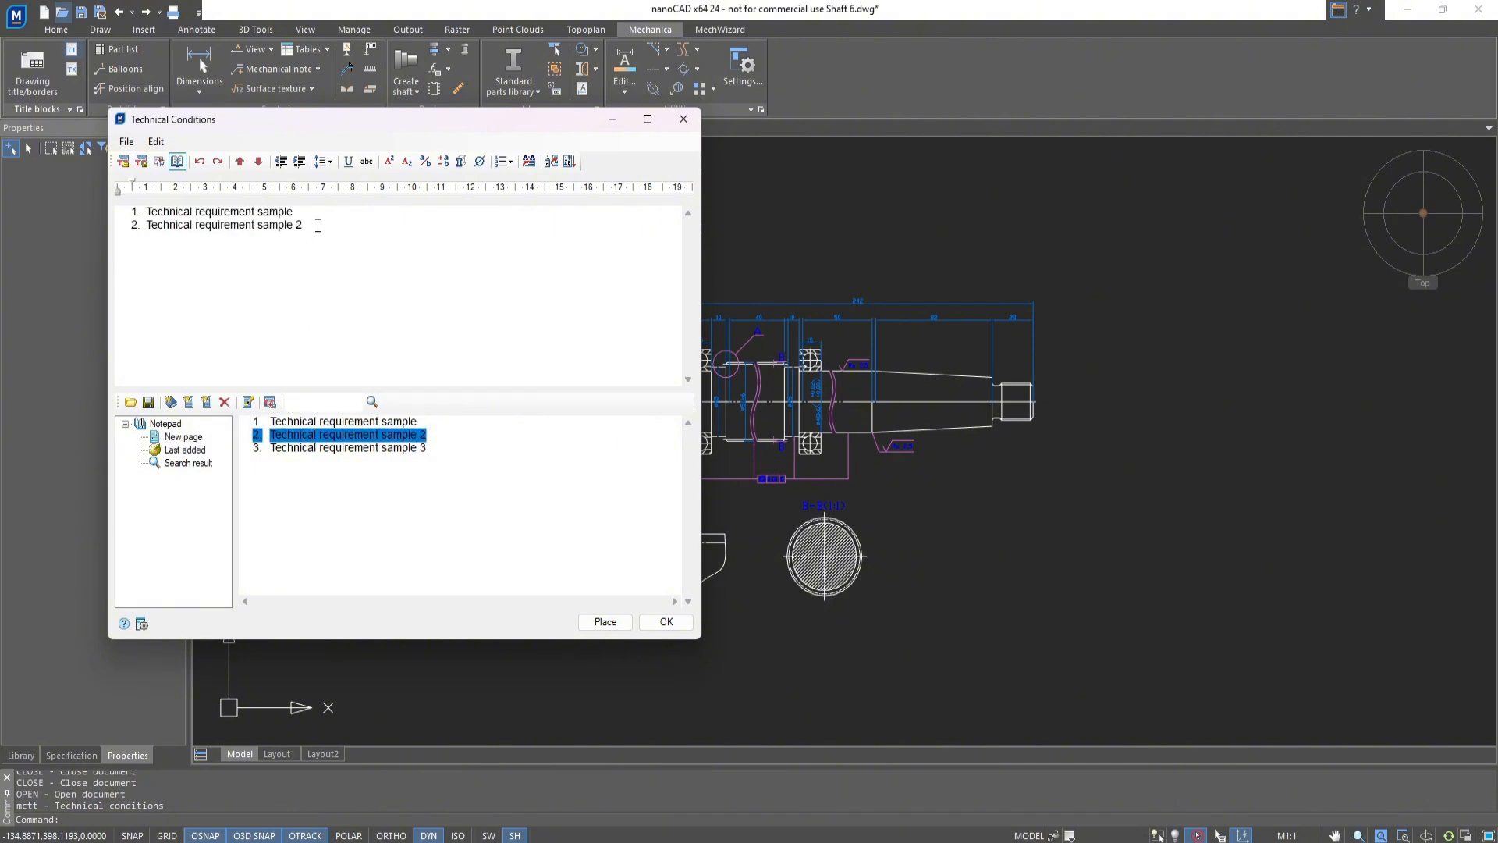
key(Return)
key(ctrl+v)
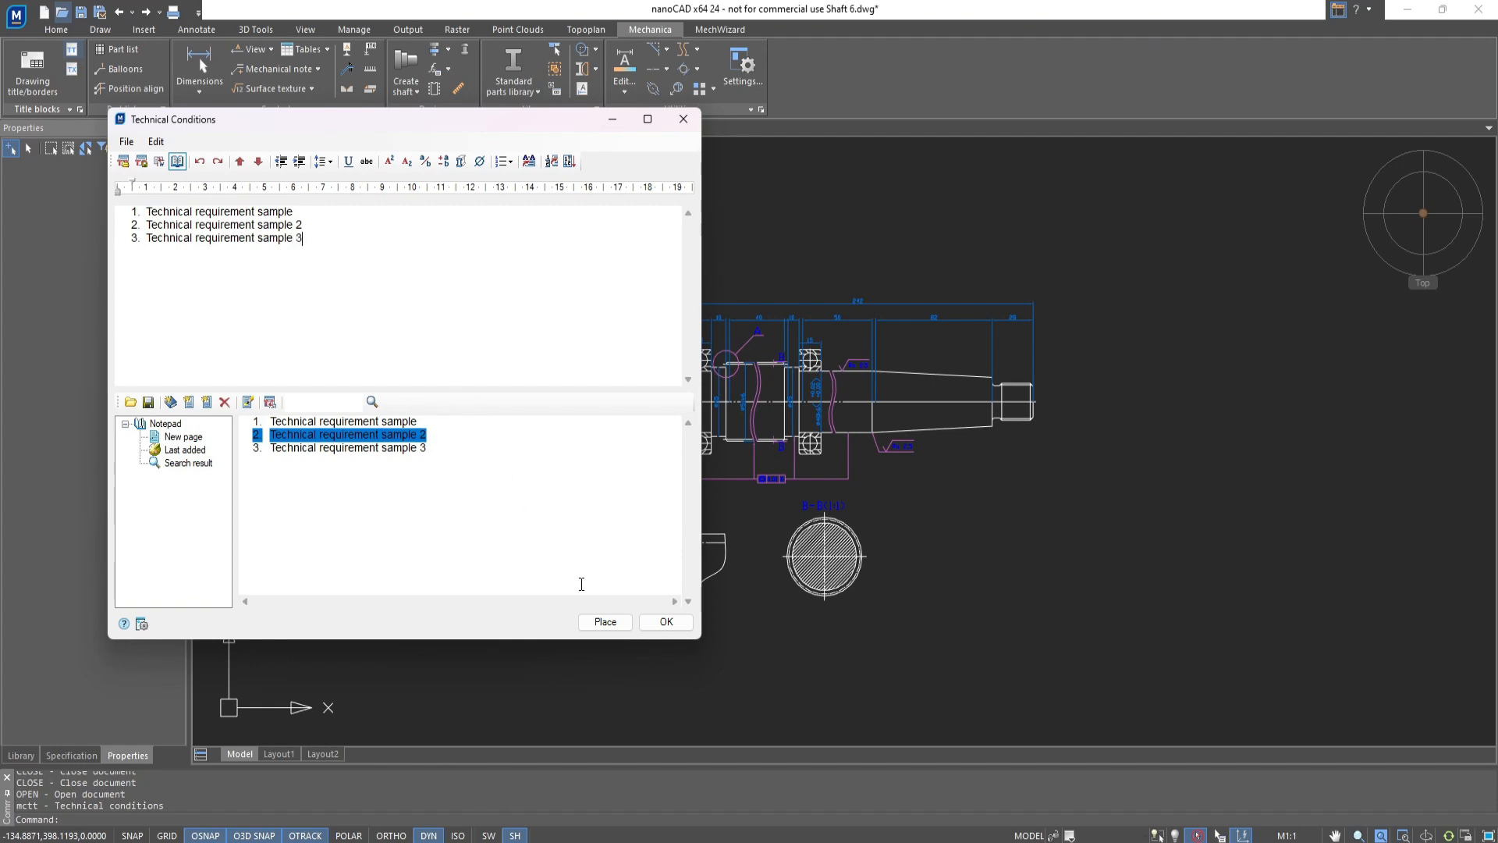
Step: Place the technical conditions text in the drawing, beside the B-B section and below the shaft's tapered end
click(611, 621)
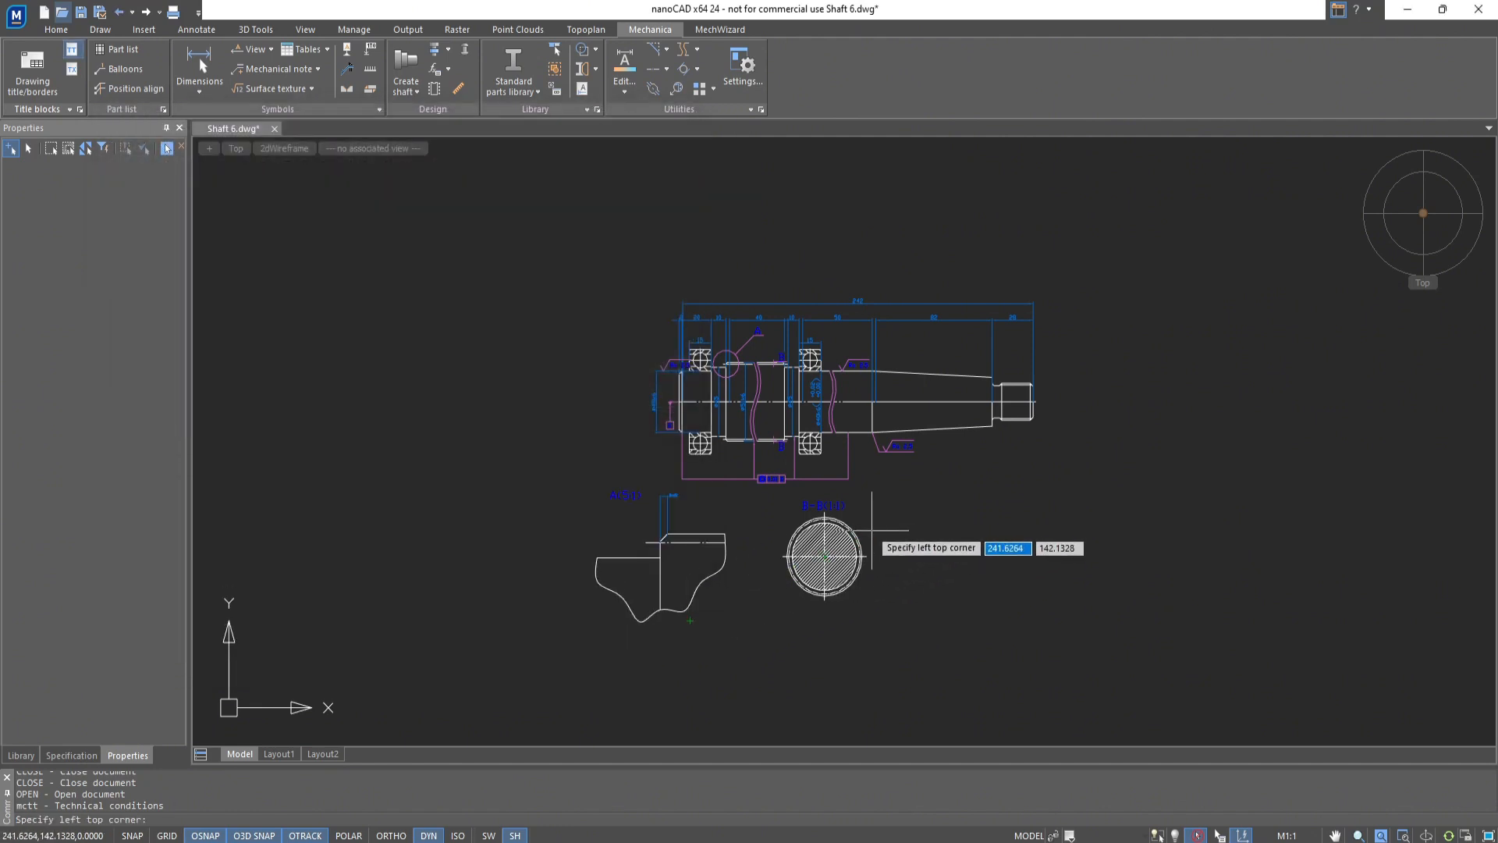
click(892, 514)
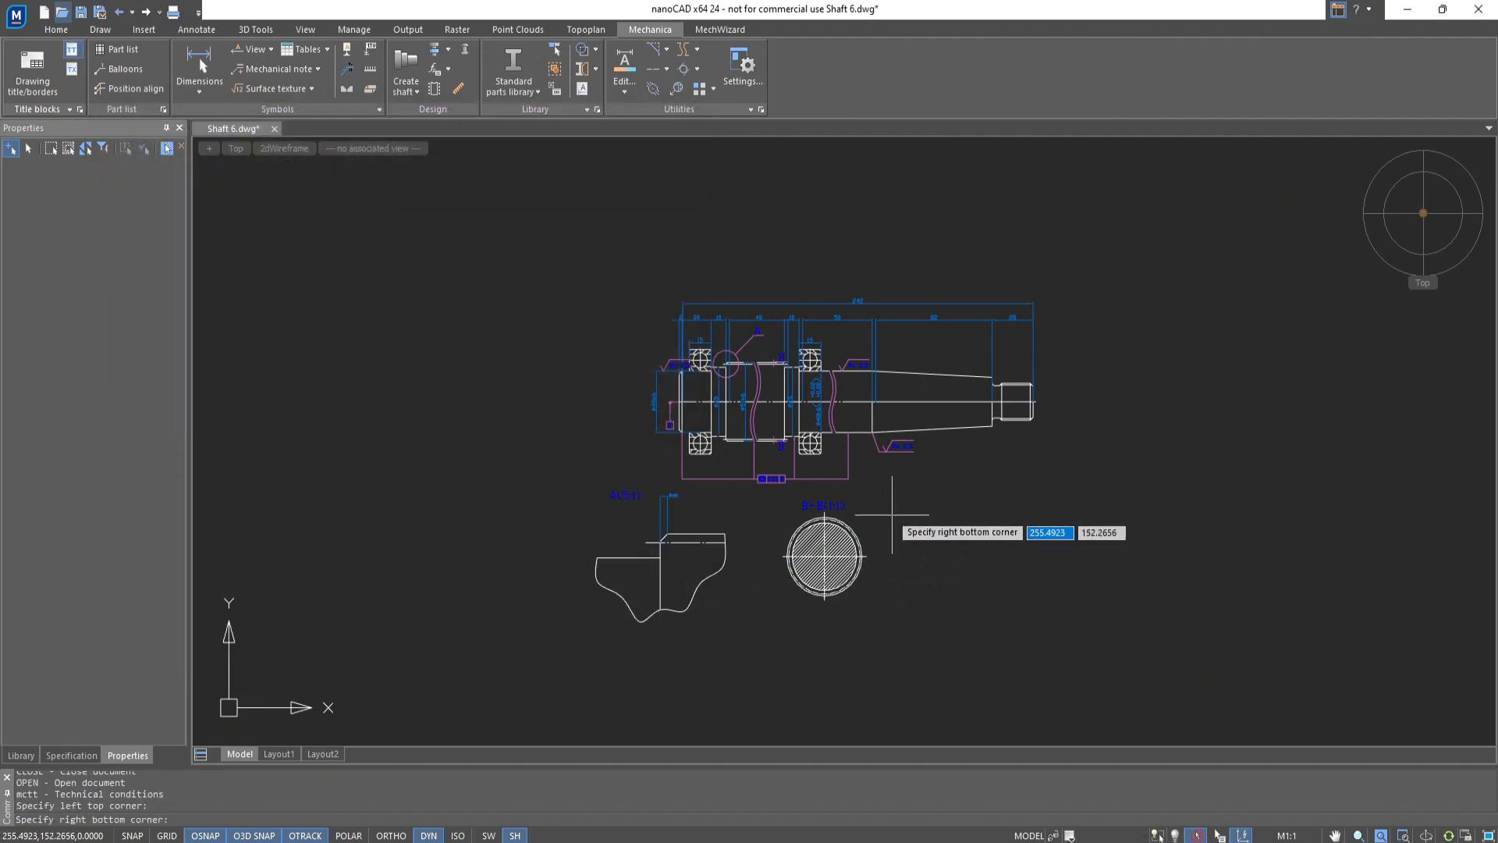
click(892, 514)
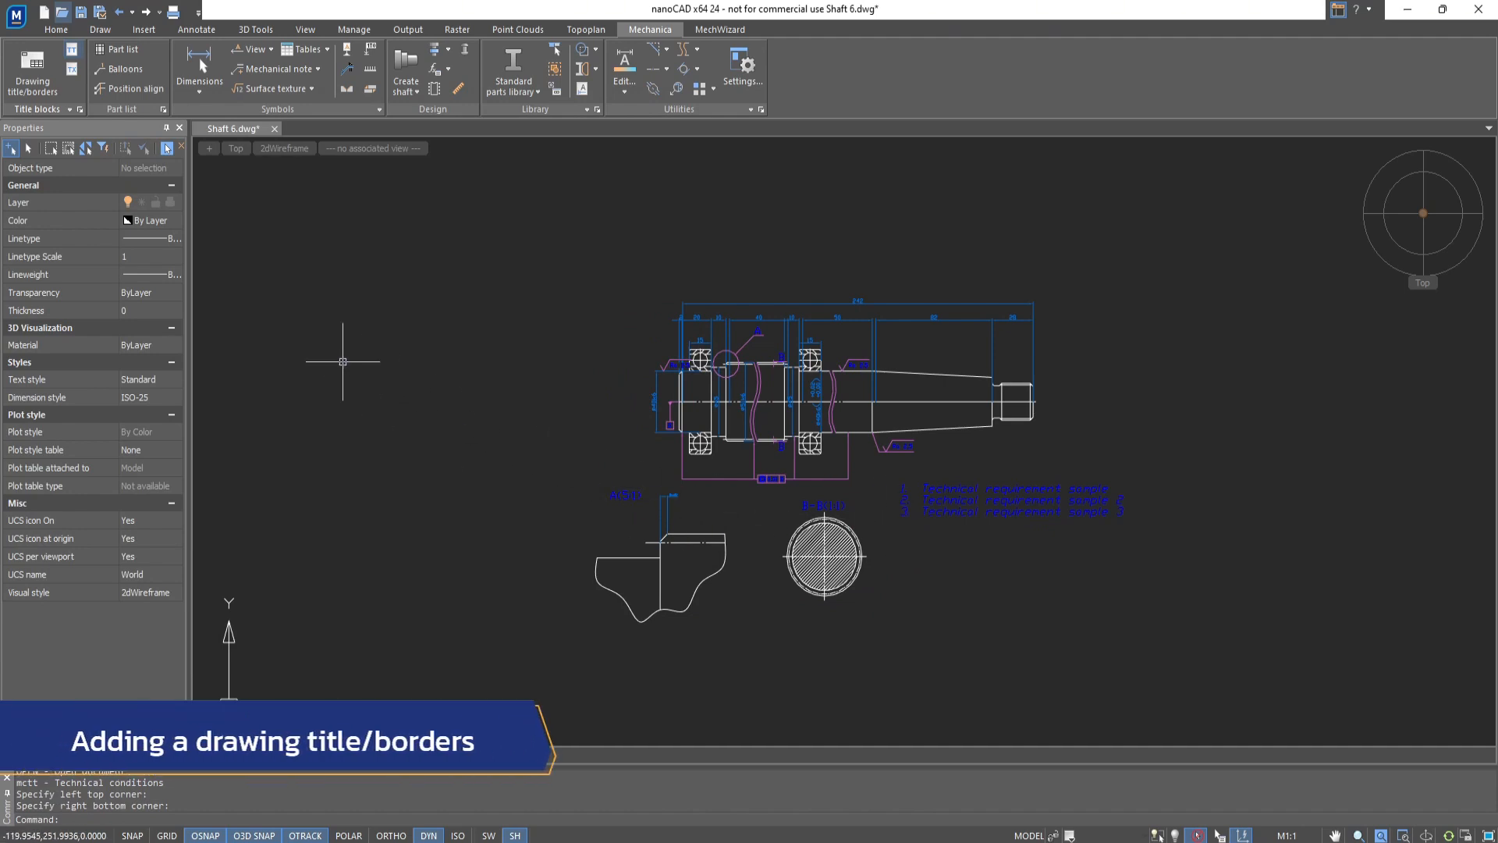
Step: Start a drawing title and border with the ISO 5457:1999 document type and look through the available sheet formats
click(45, 92)
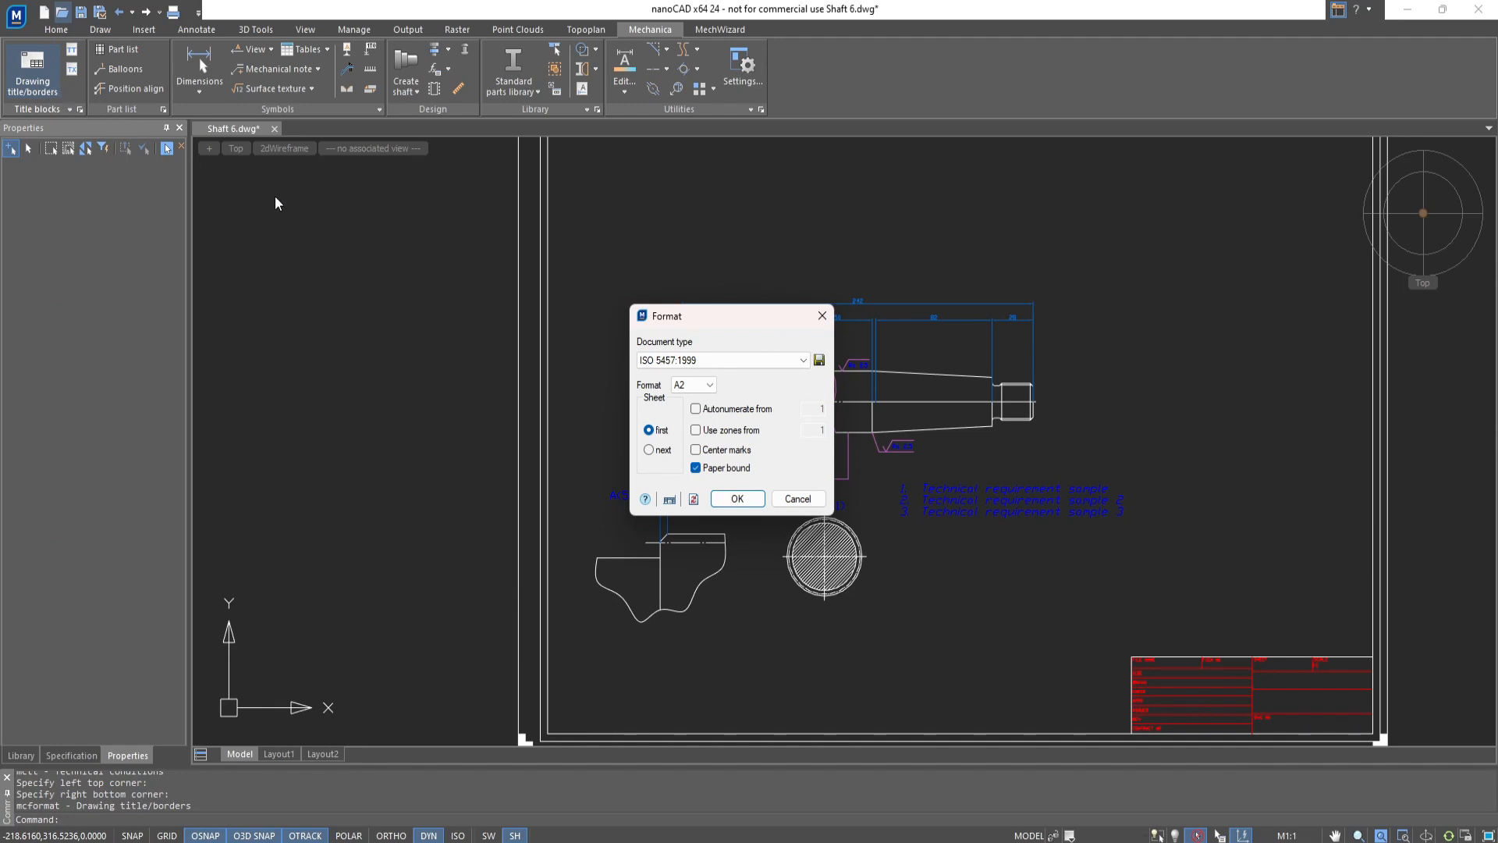
click(802, 364)
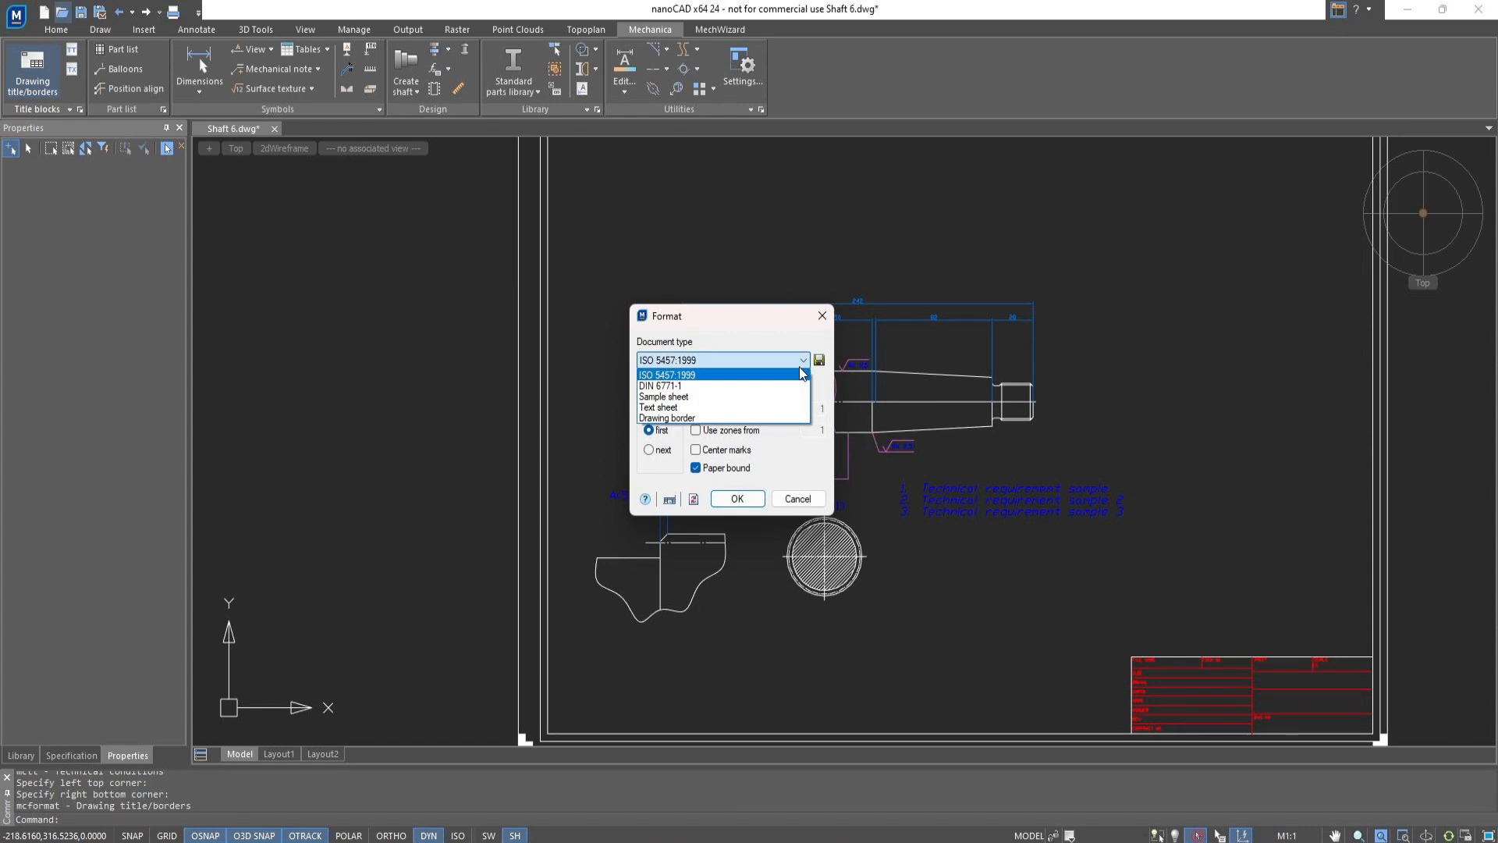
click(802, 373)
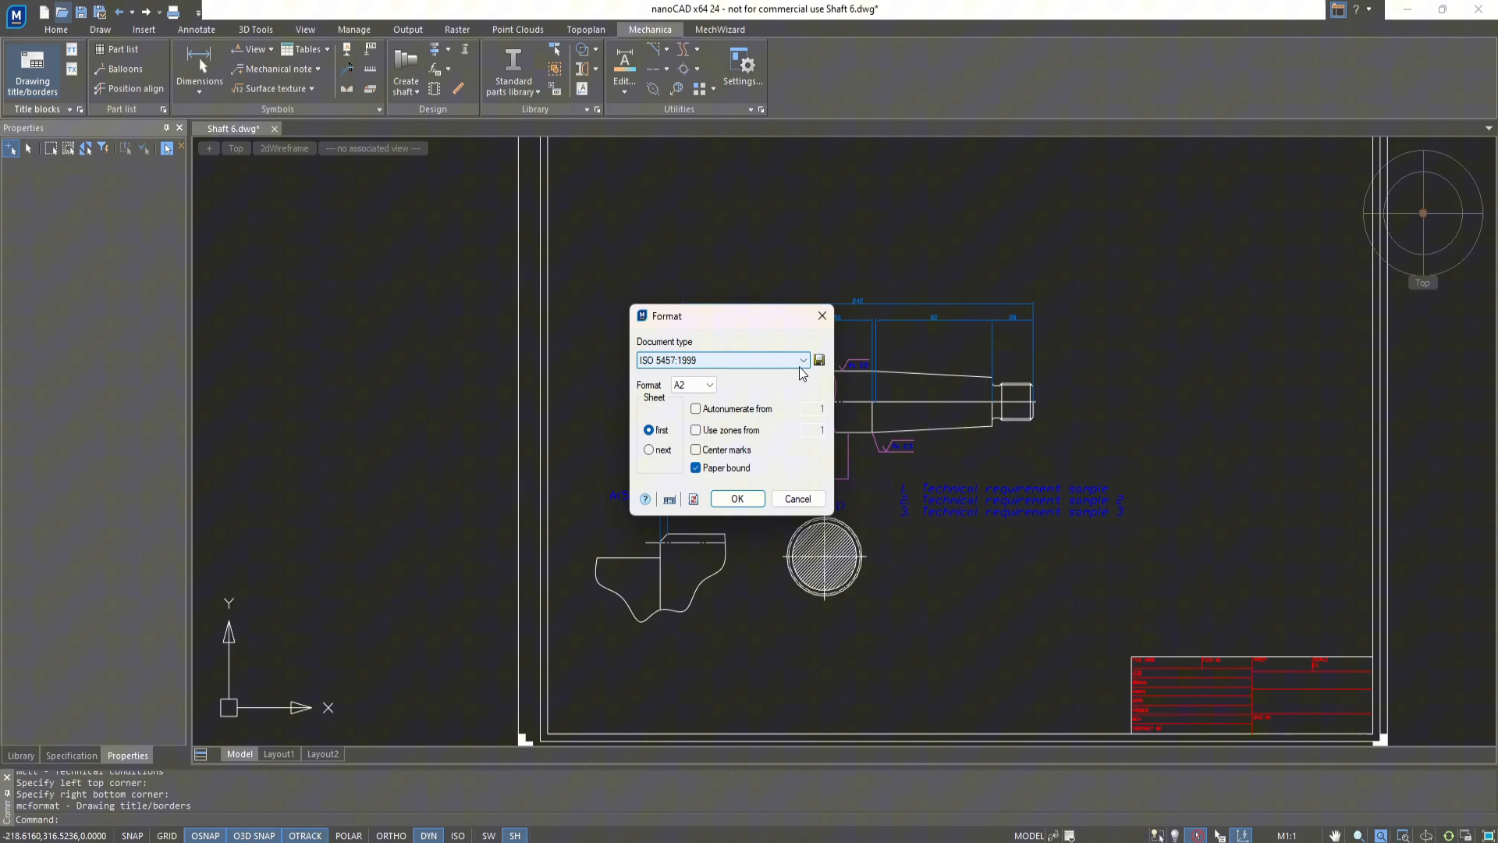
click(710, 387)
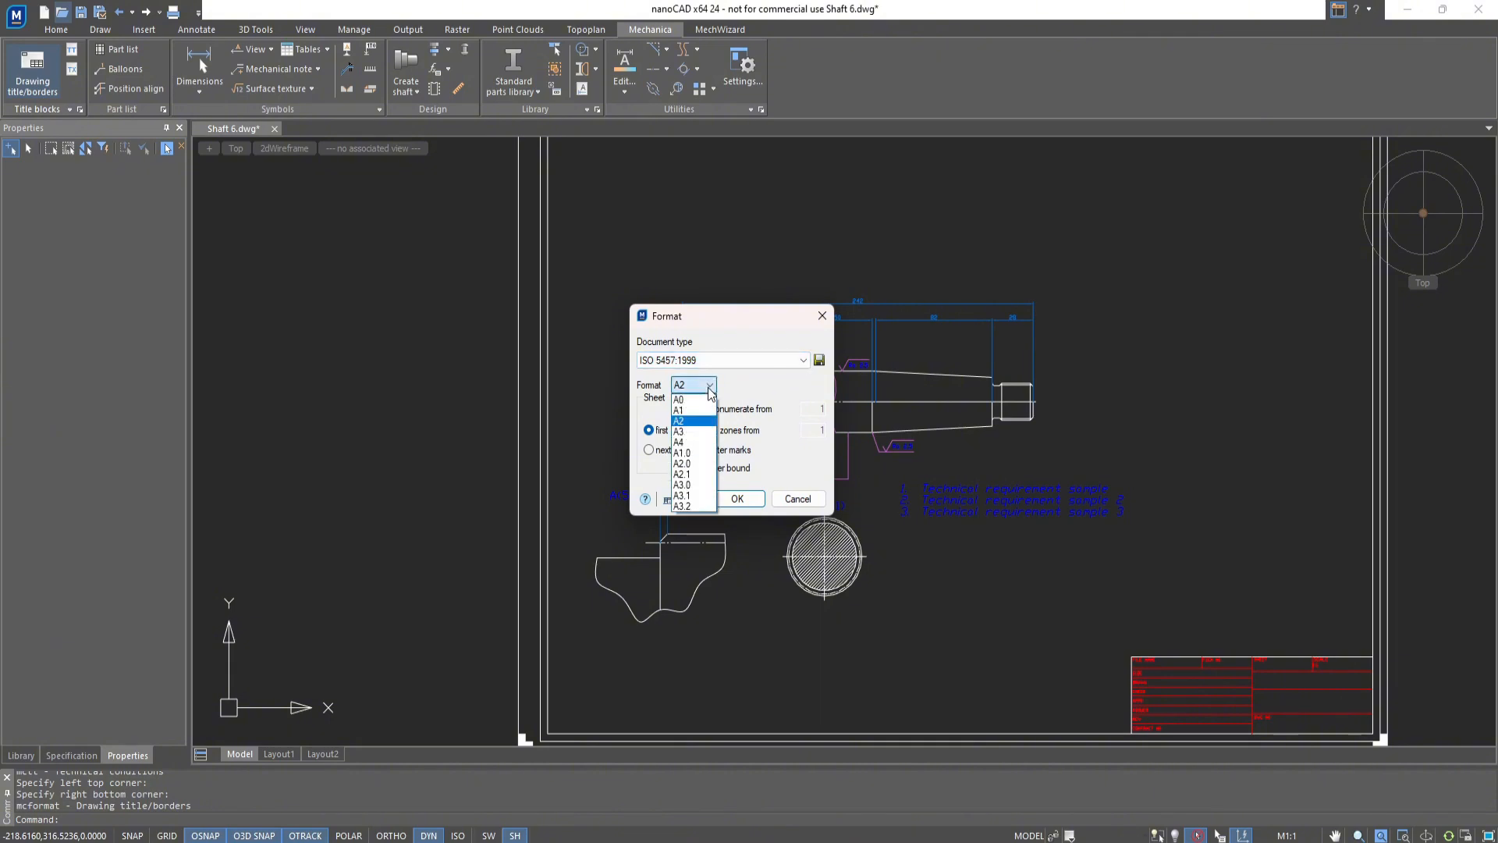
click(710, 389)
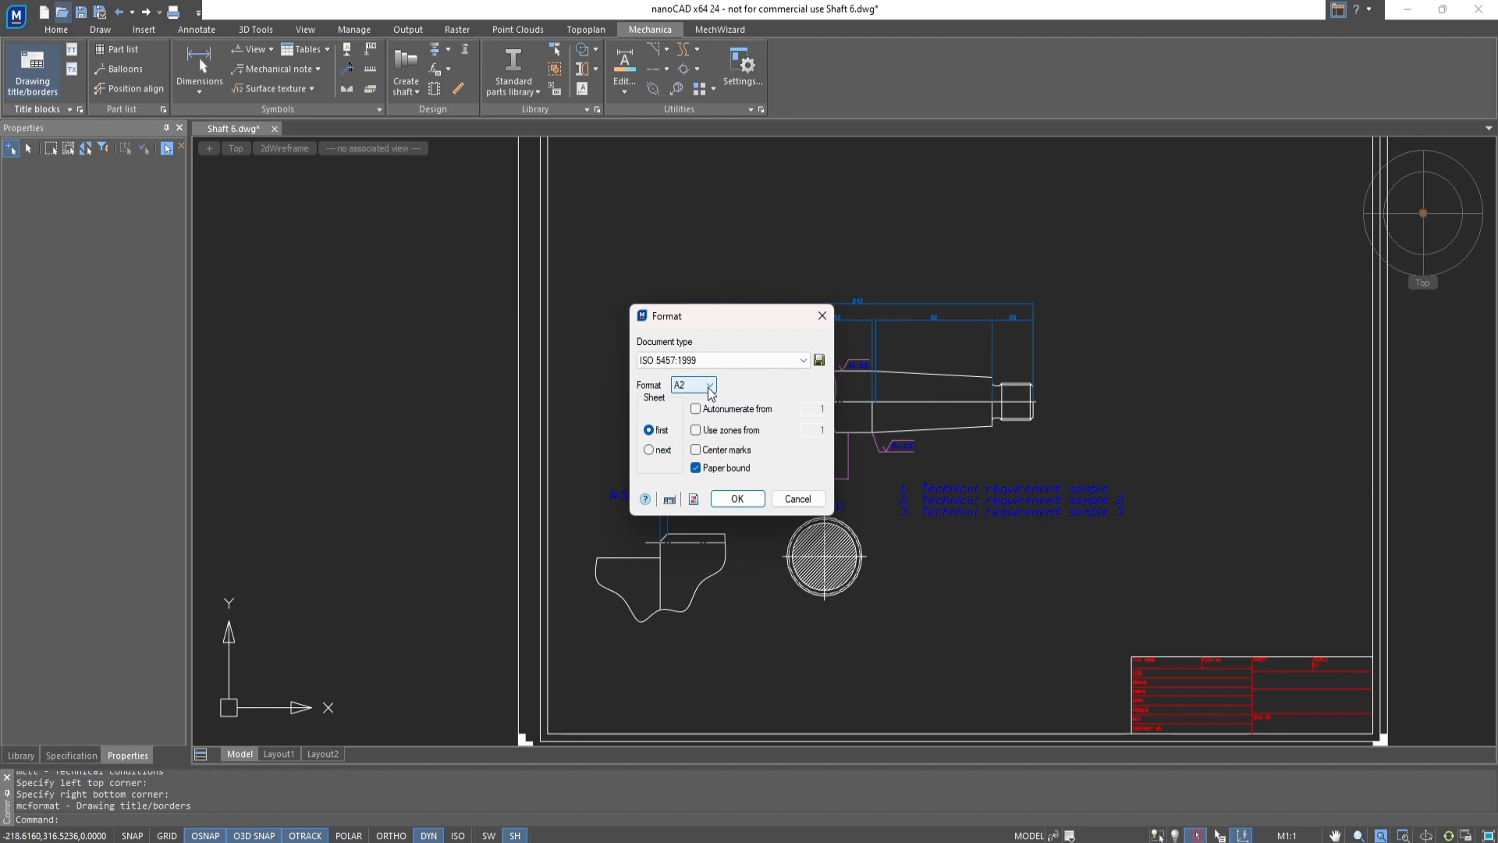
Step: Preview the border's autonumeration, zones, center marks and paper bound options by switching each one and restoring it
click(696, 408)
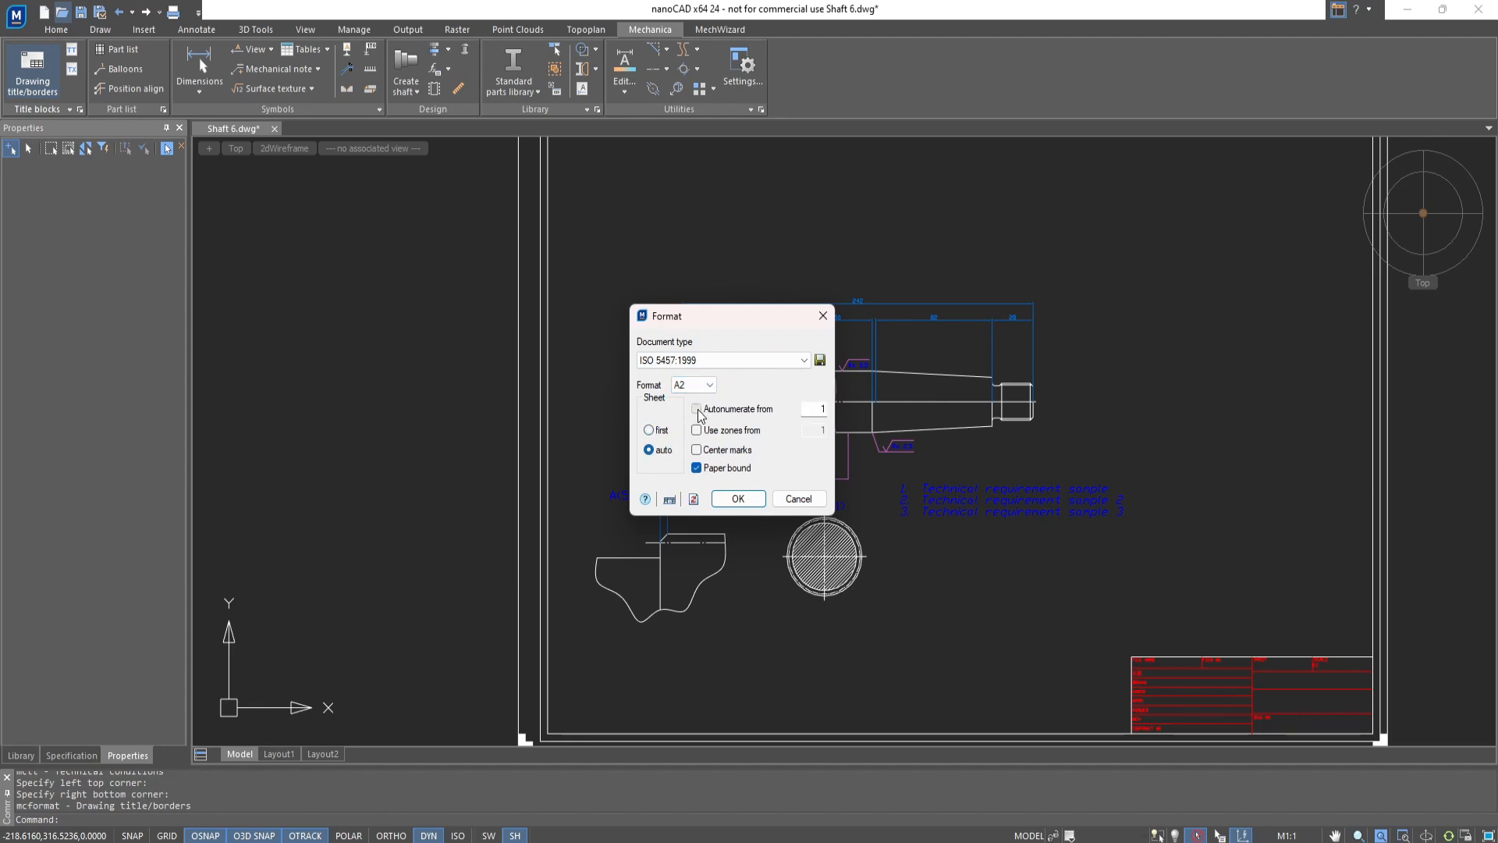
click(697, 409)
click(697, 431)
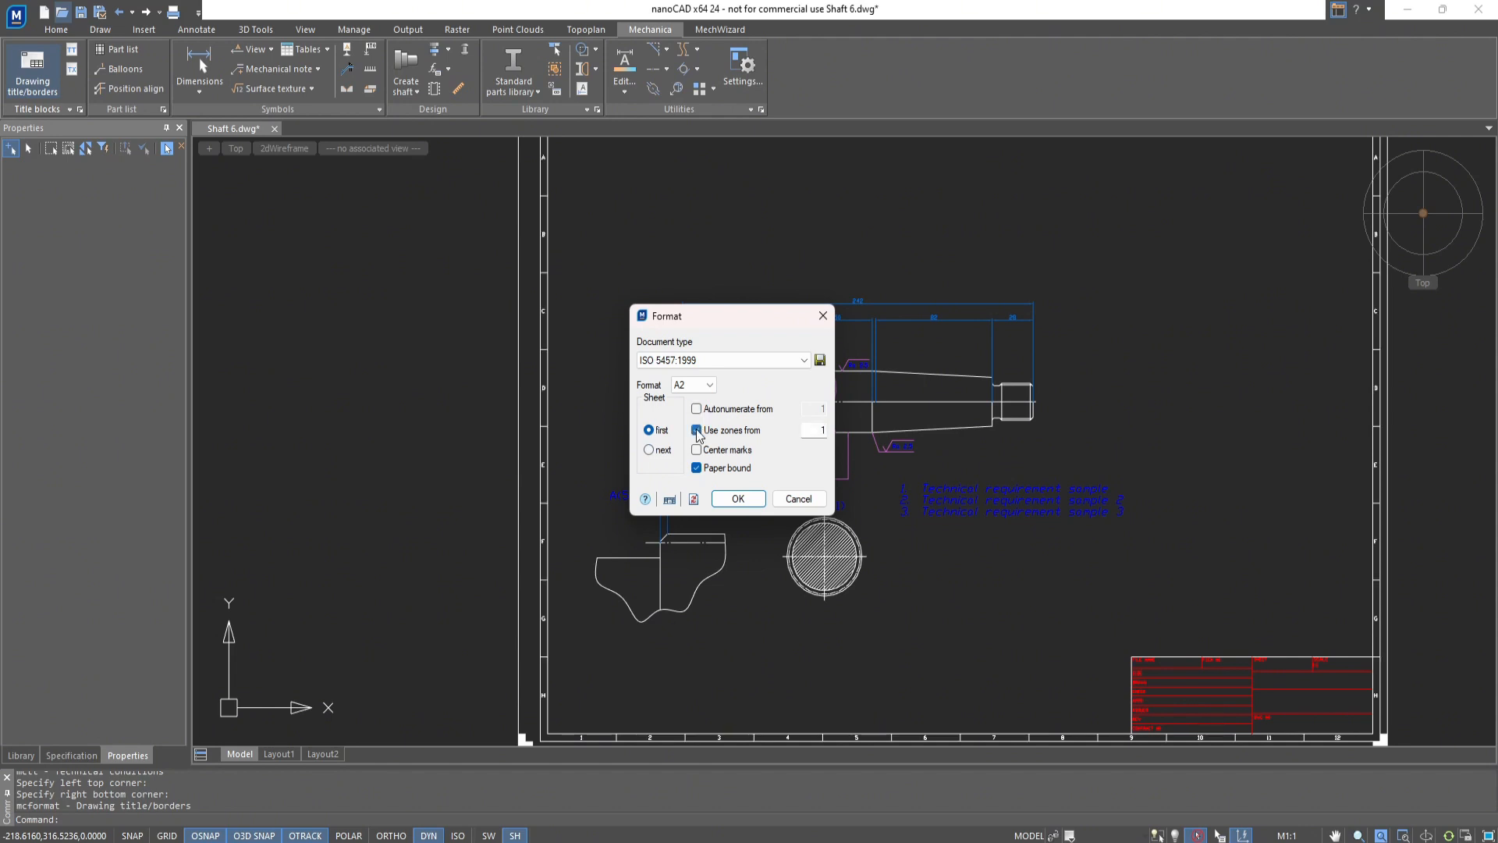
click(696, 431)
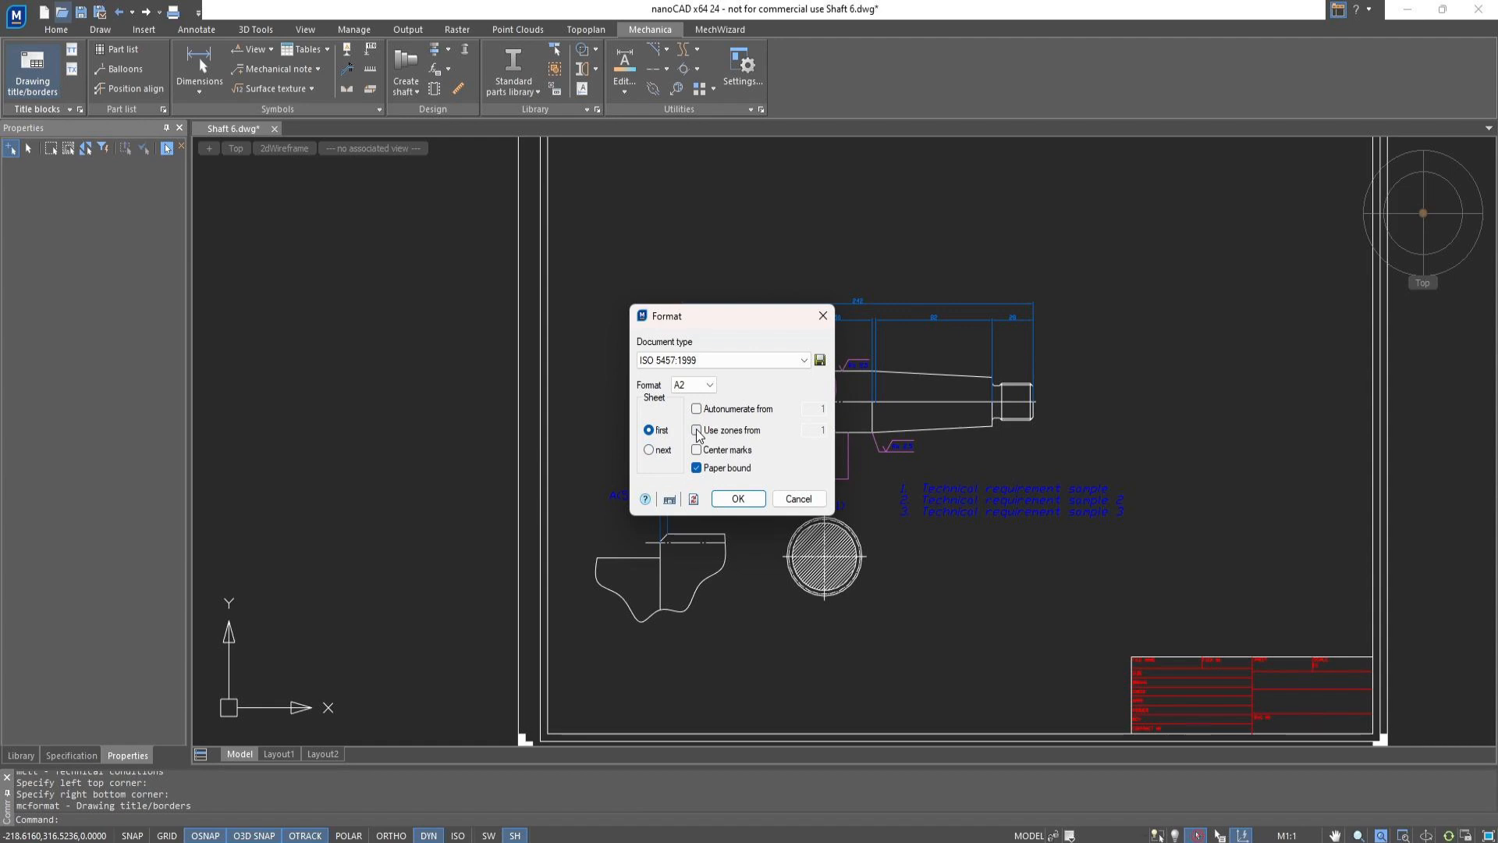
click(698, 451)
click(698, 451)
click(698, 468)
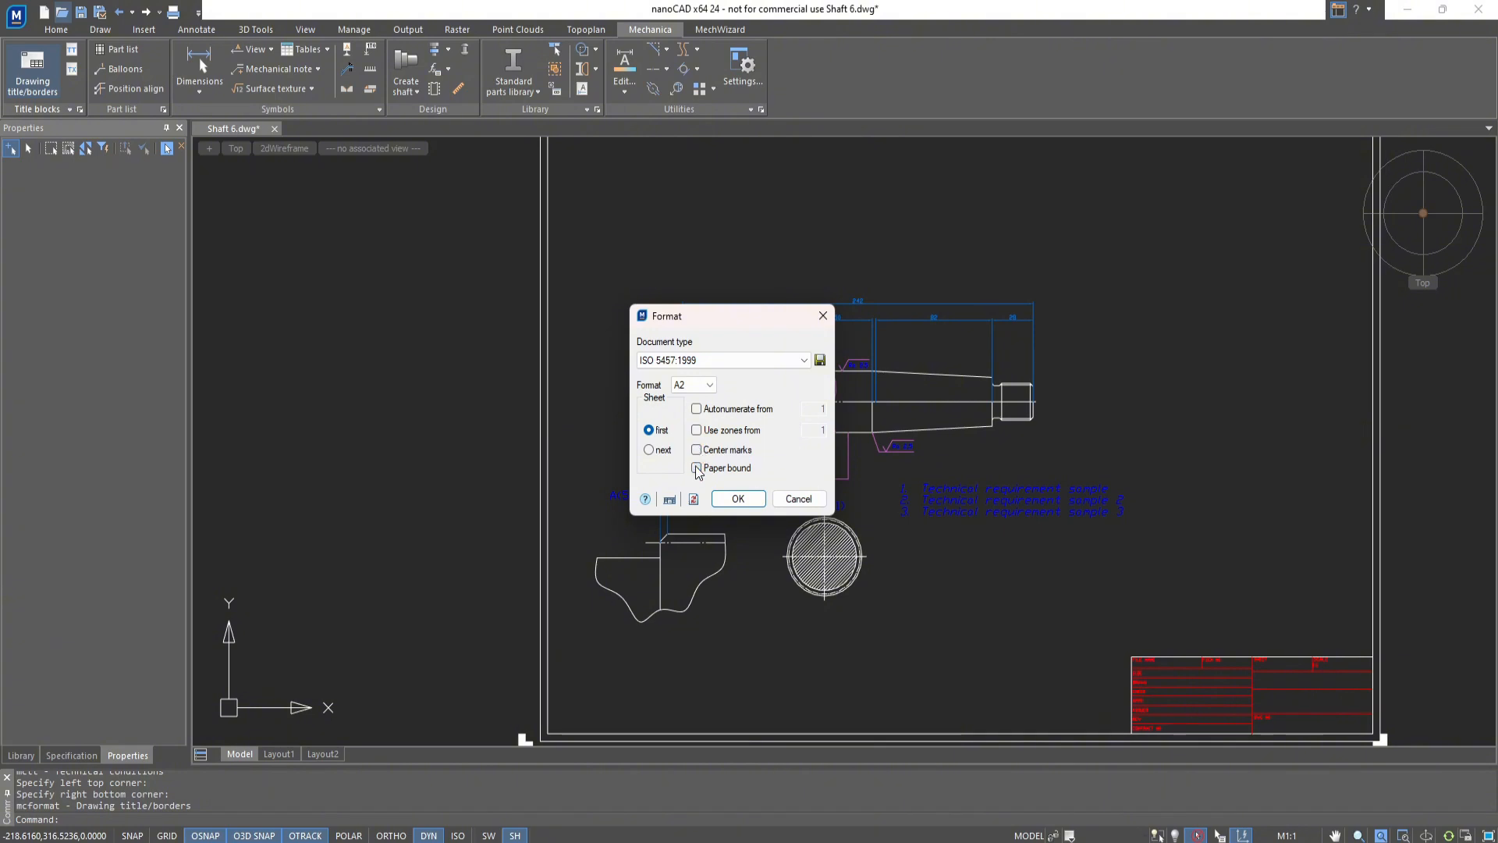
click(698, 468)
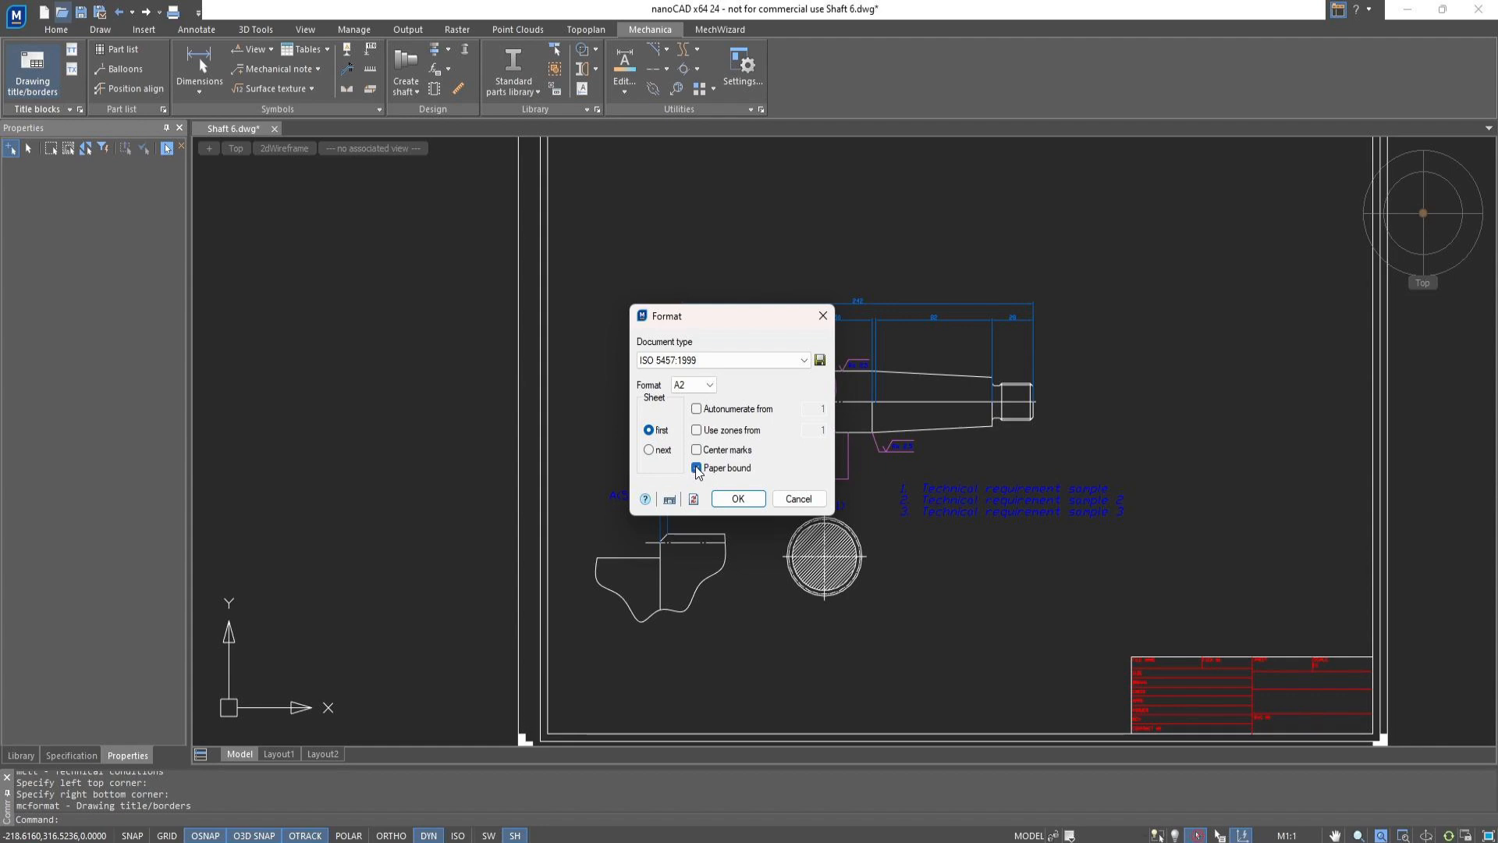
Step: Set the drawing border's sheet format to A3
click(706, 385)
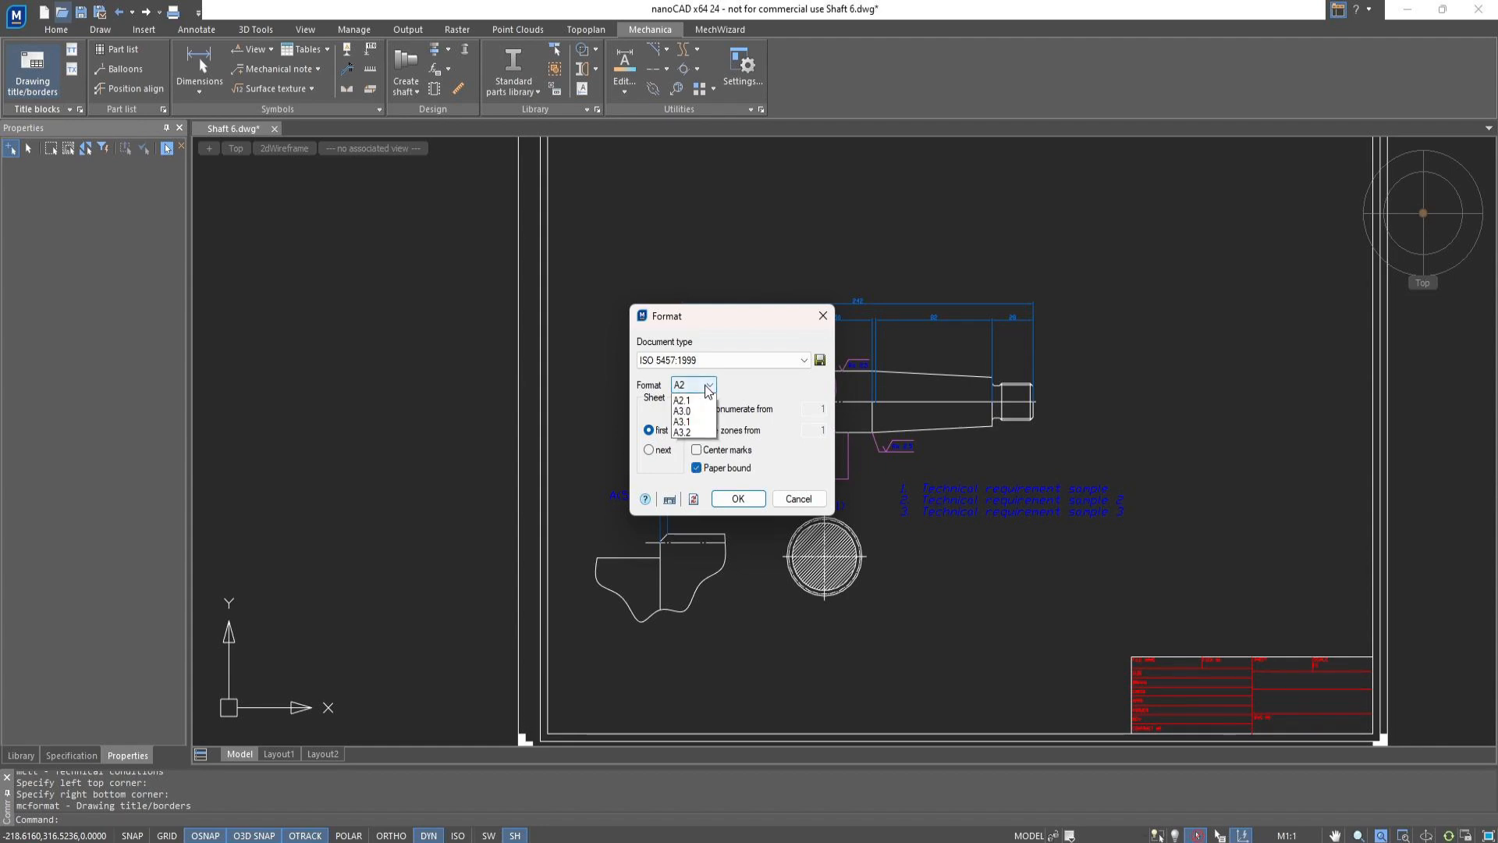
click(699, 432)
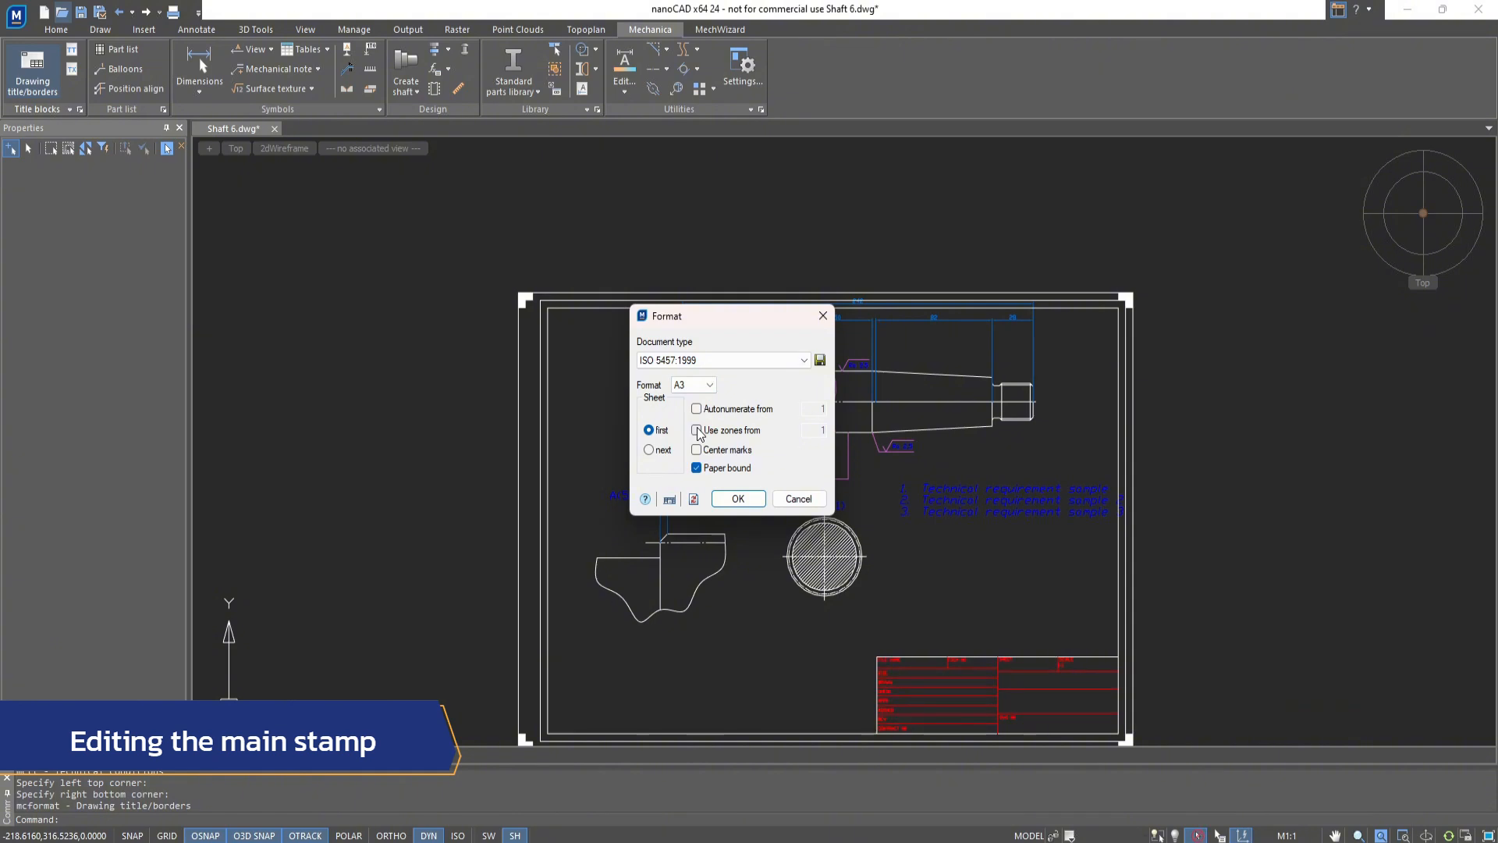
Step: In the main stamp, enter "The Shaft" as the file name and fill in the surnames for drawn, check and approval
click(670, 498)
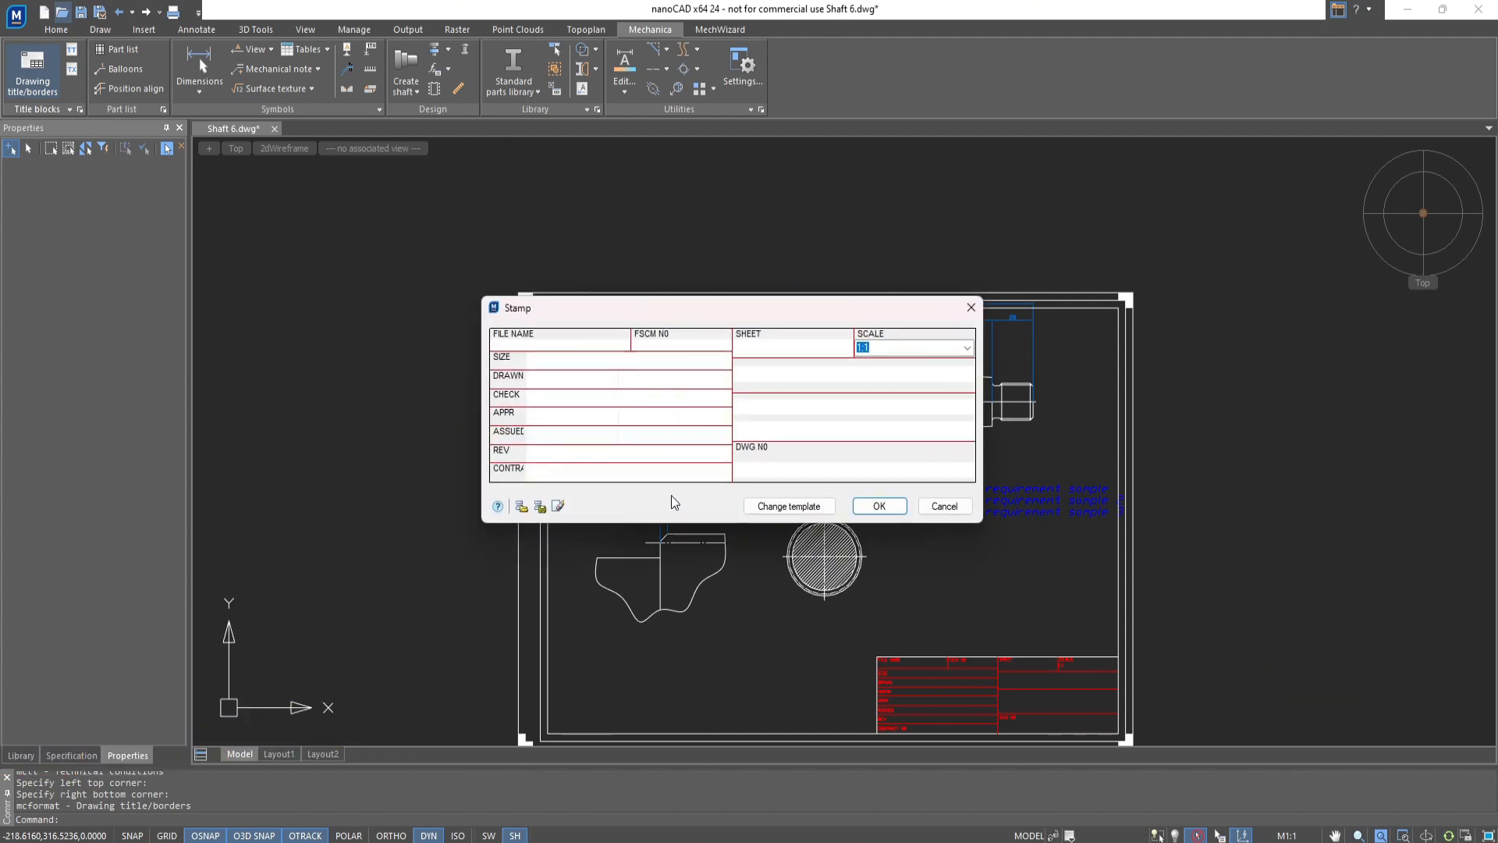
click(561, 344)
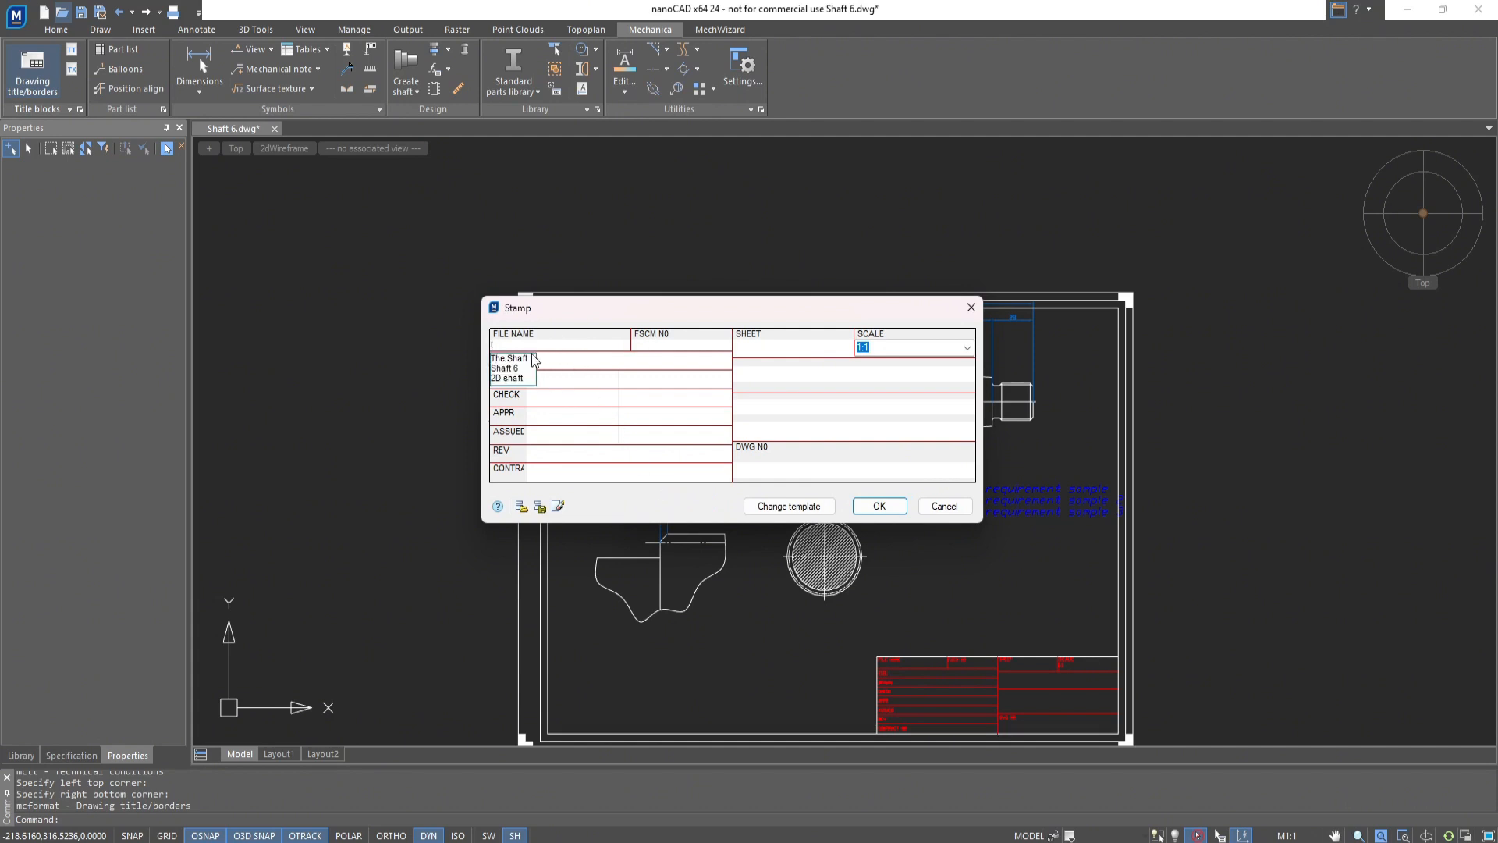
click(532, 353)
click(615, 377)
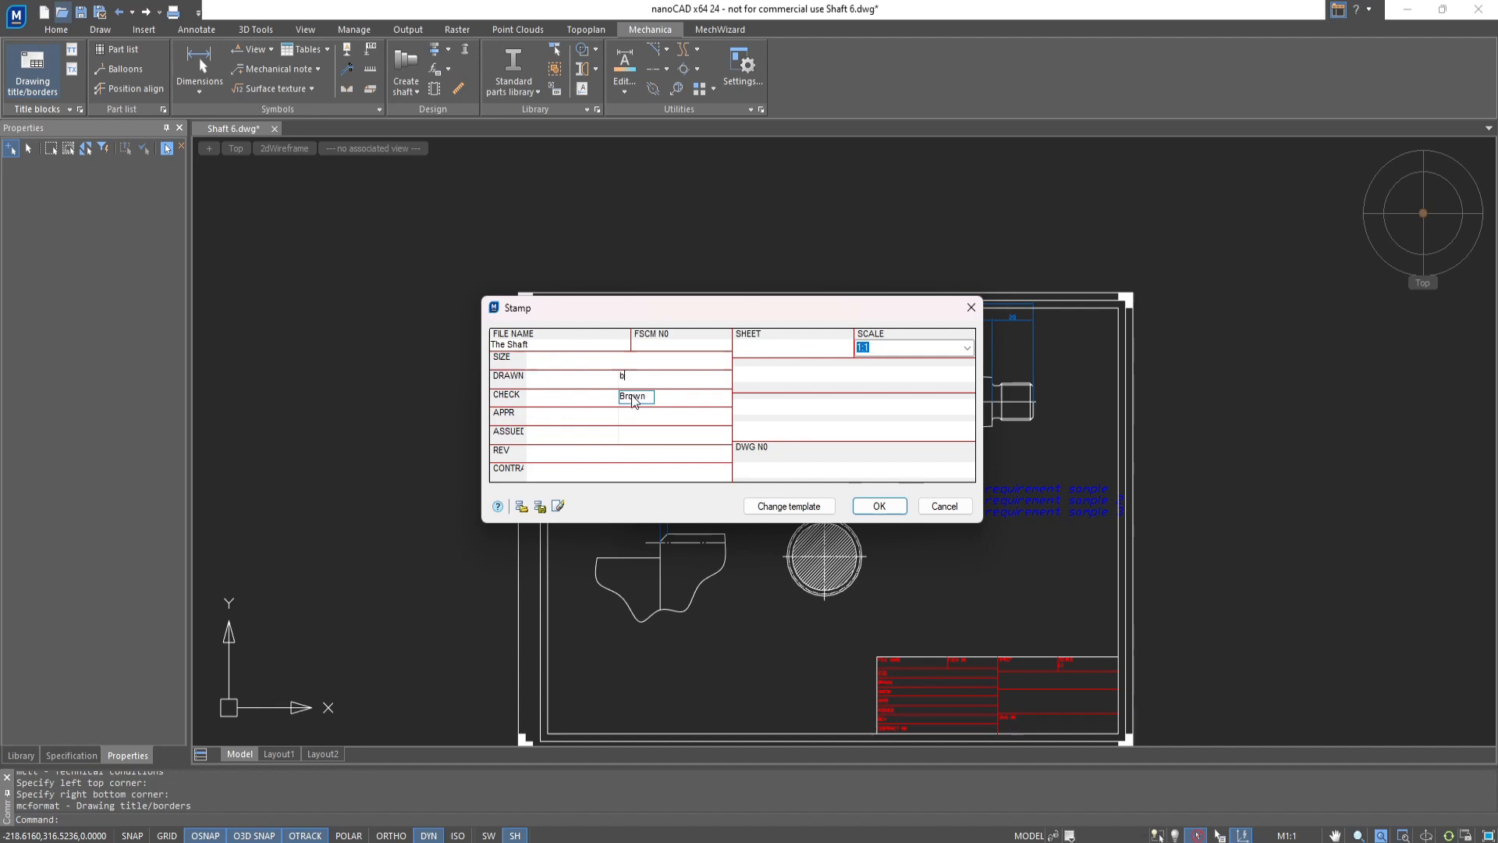
click(632, 395)
click(633, 394)
click(630, 413)
click(630, 414)
click(631, 428)
Step: Enter sheet 1, the title "2D shaft" and drawing number S1 in the stamp, and accept it
click(871, 347)
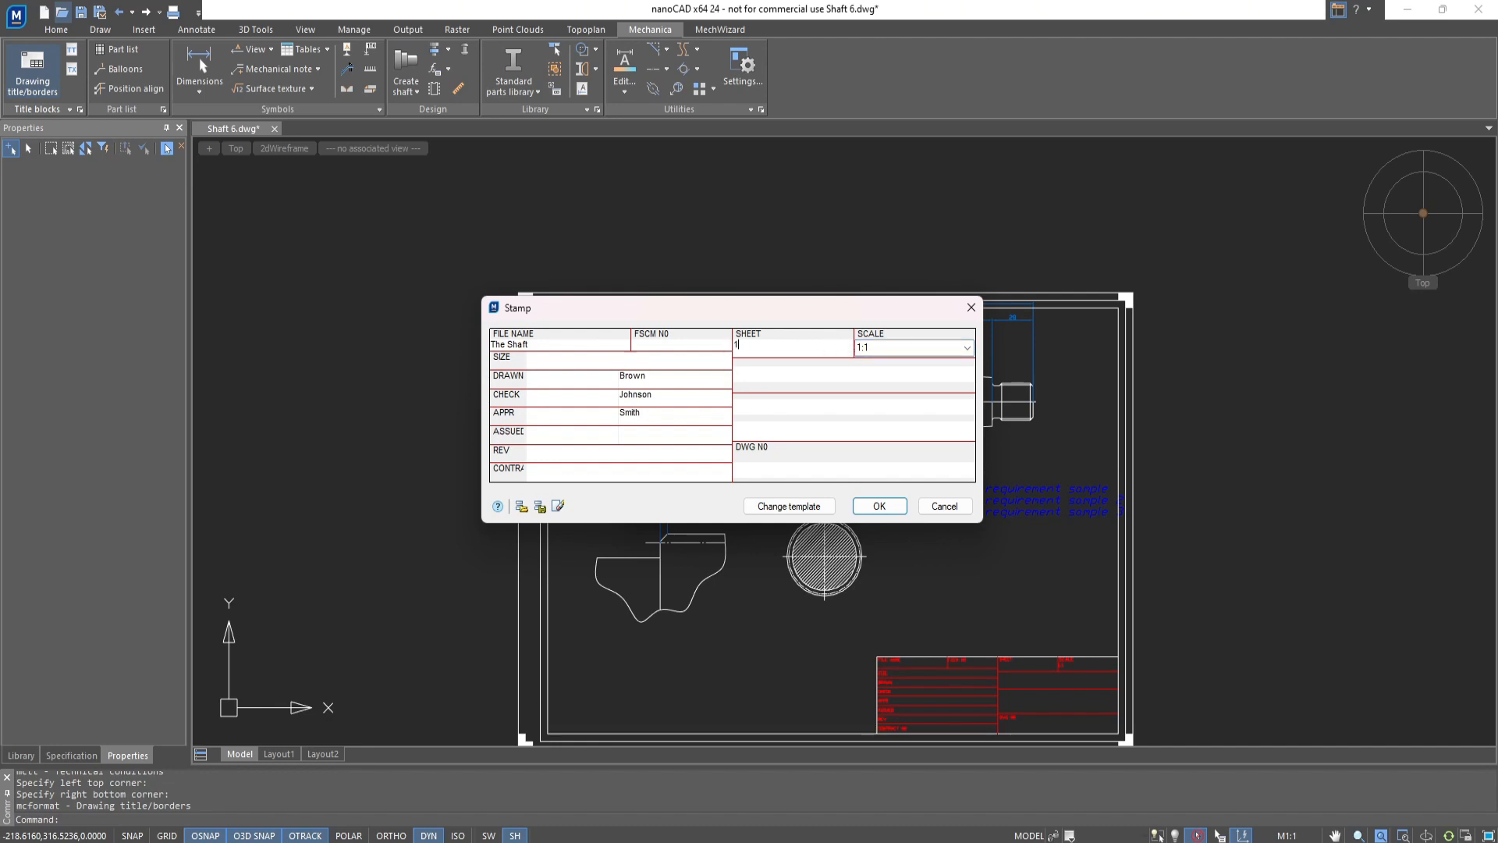
click(820, 404)
text(2)
click(766, 421)
click(820, 465)
text(S1)
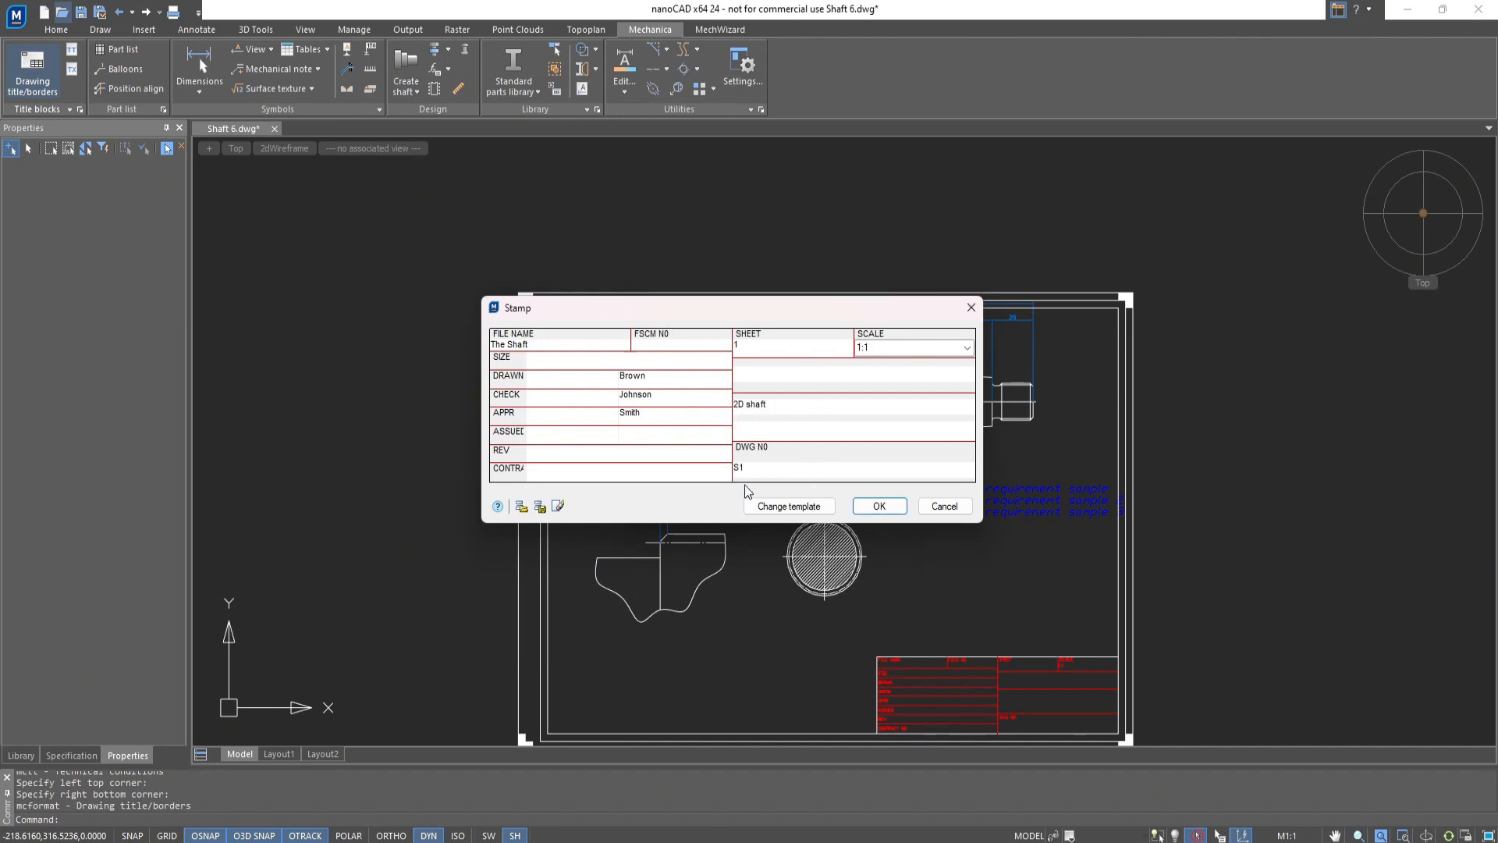
click(879, 507)
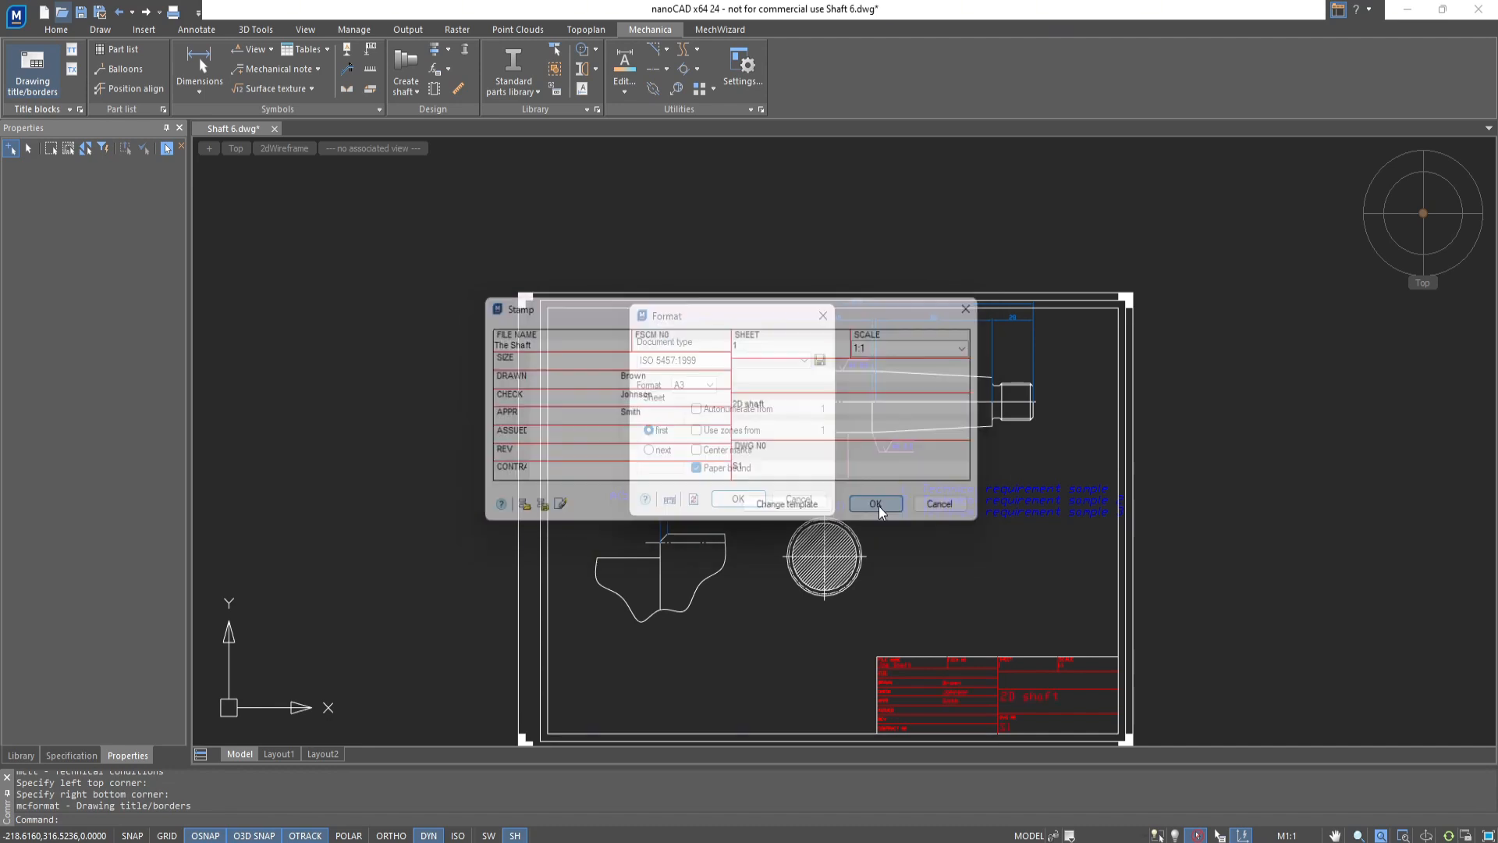
Step: Place a single A3 border with its stamp so that it frames the shaft, its detail views and the technical conditions
click(740, 505)
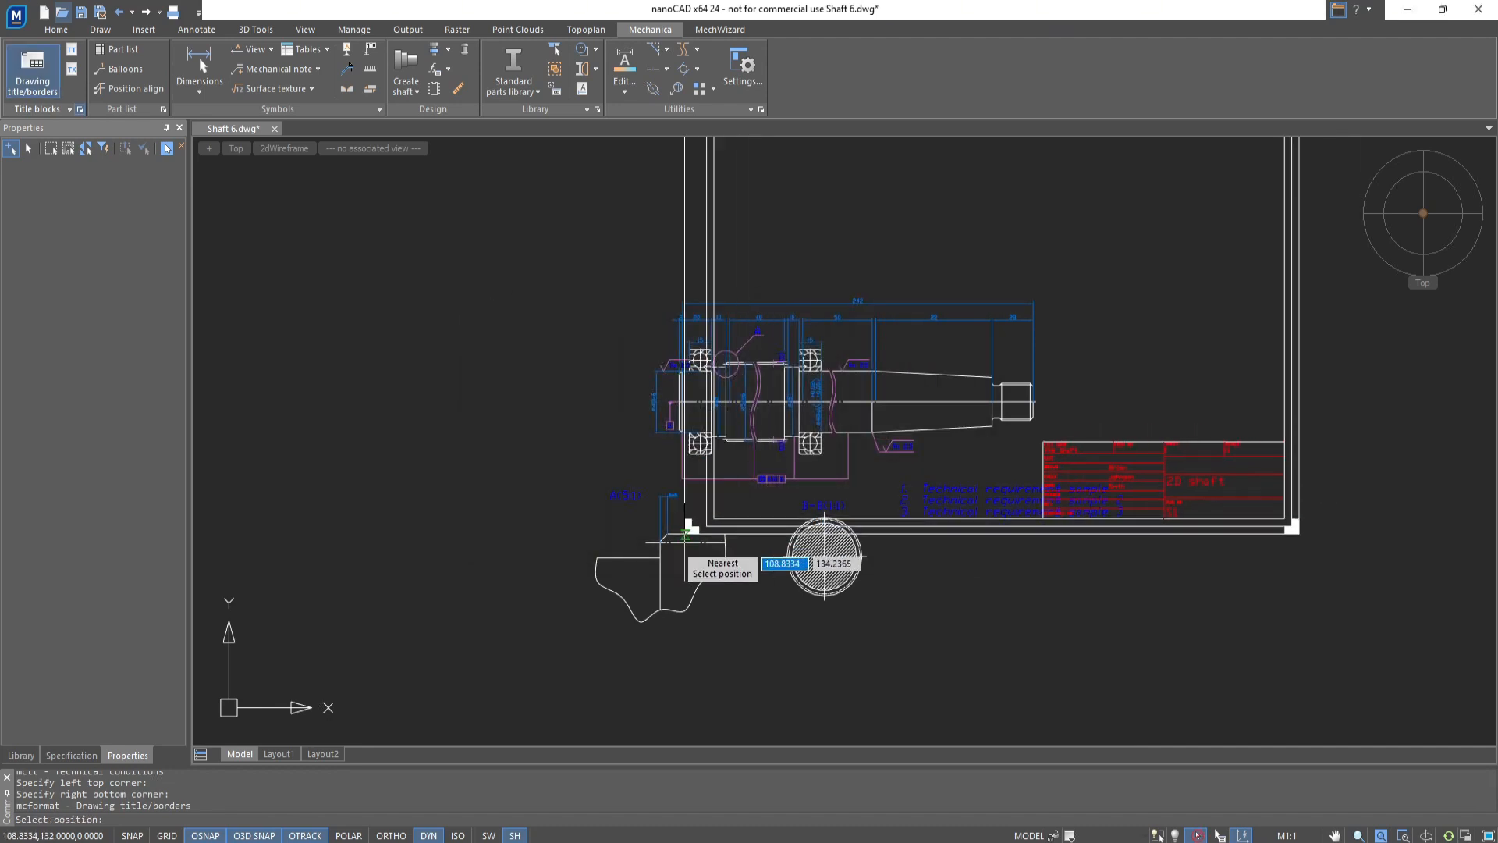
scroll(540, 642, down, 2)
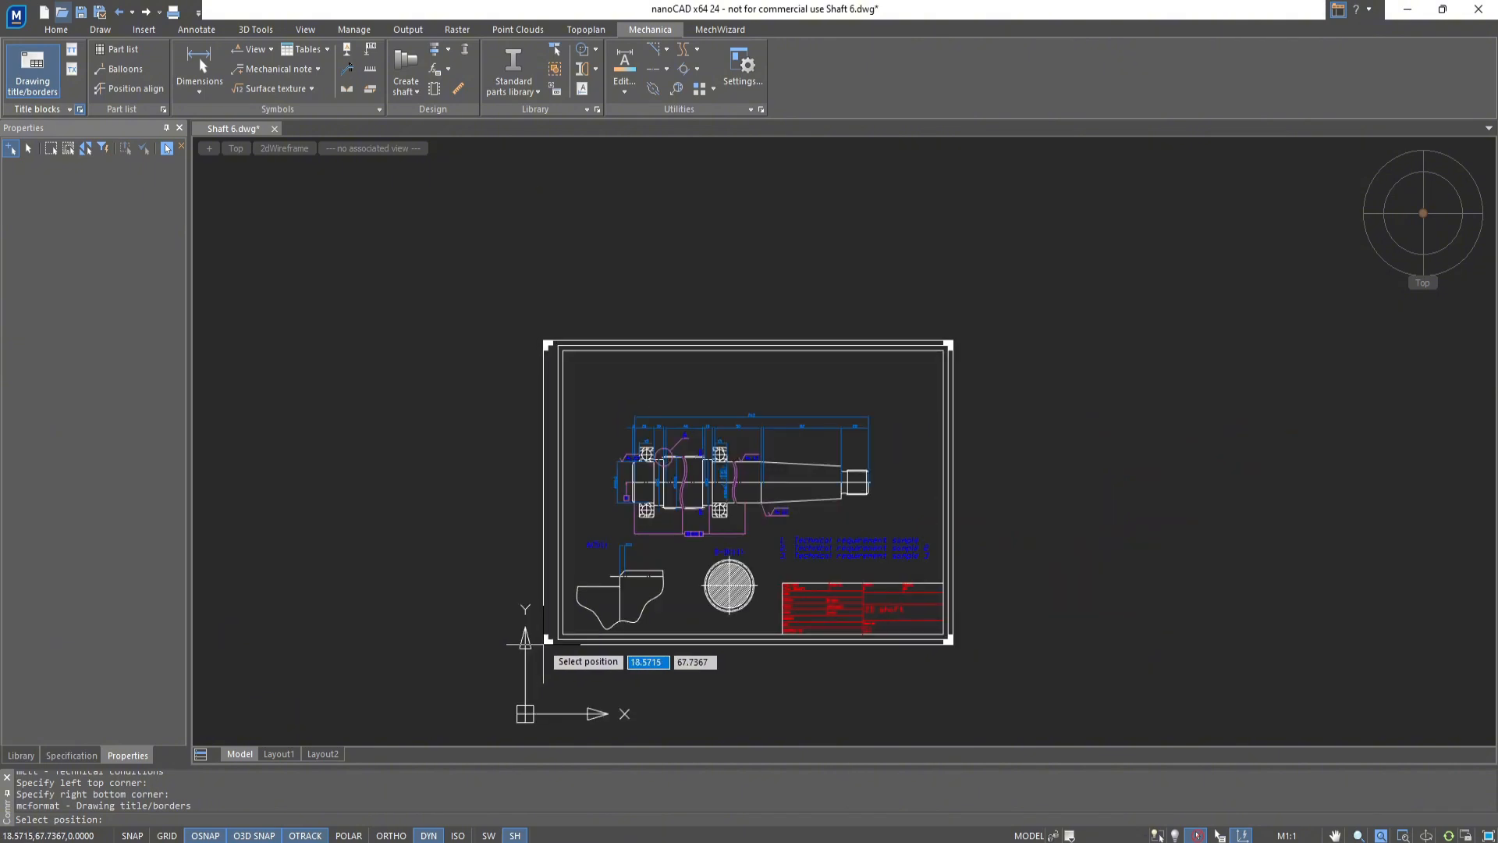
click(544, 644)
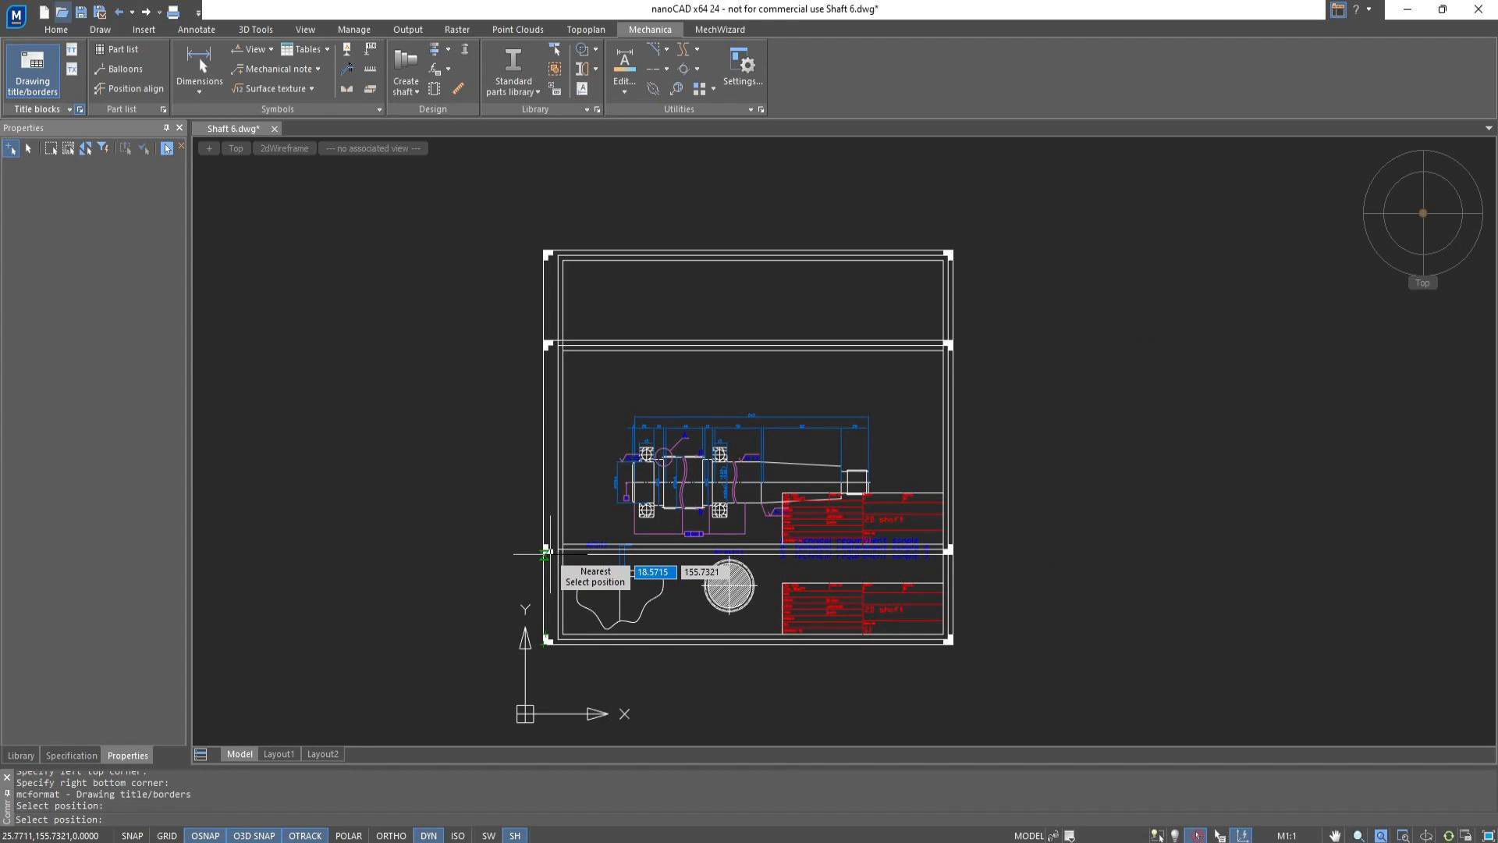
key(Escape)
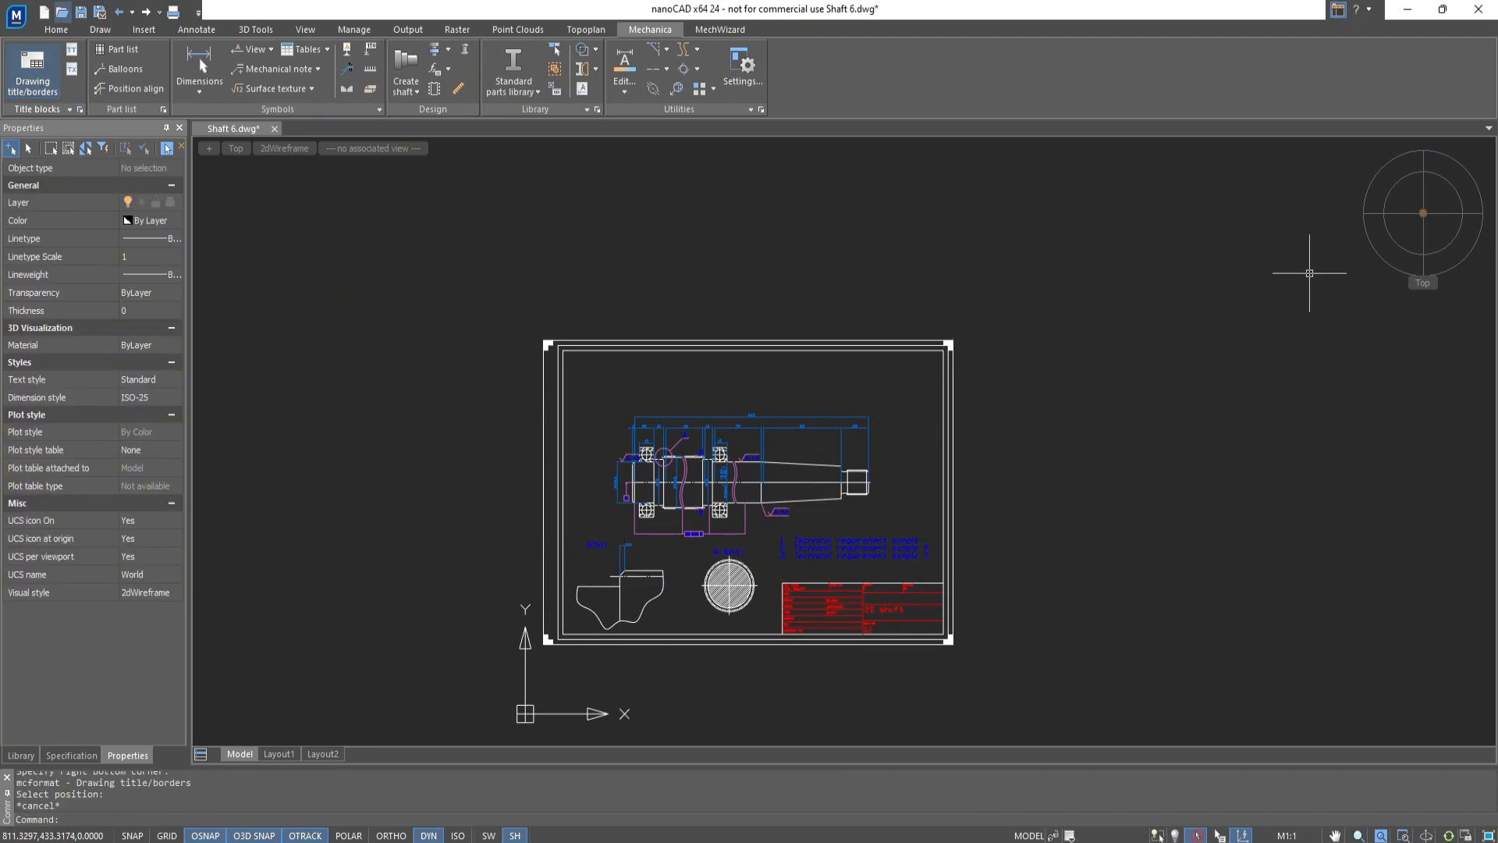
mouse_move(1421, 205)
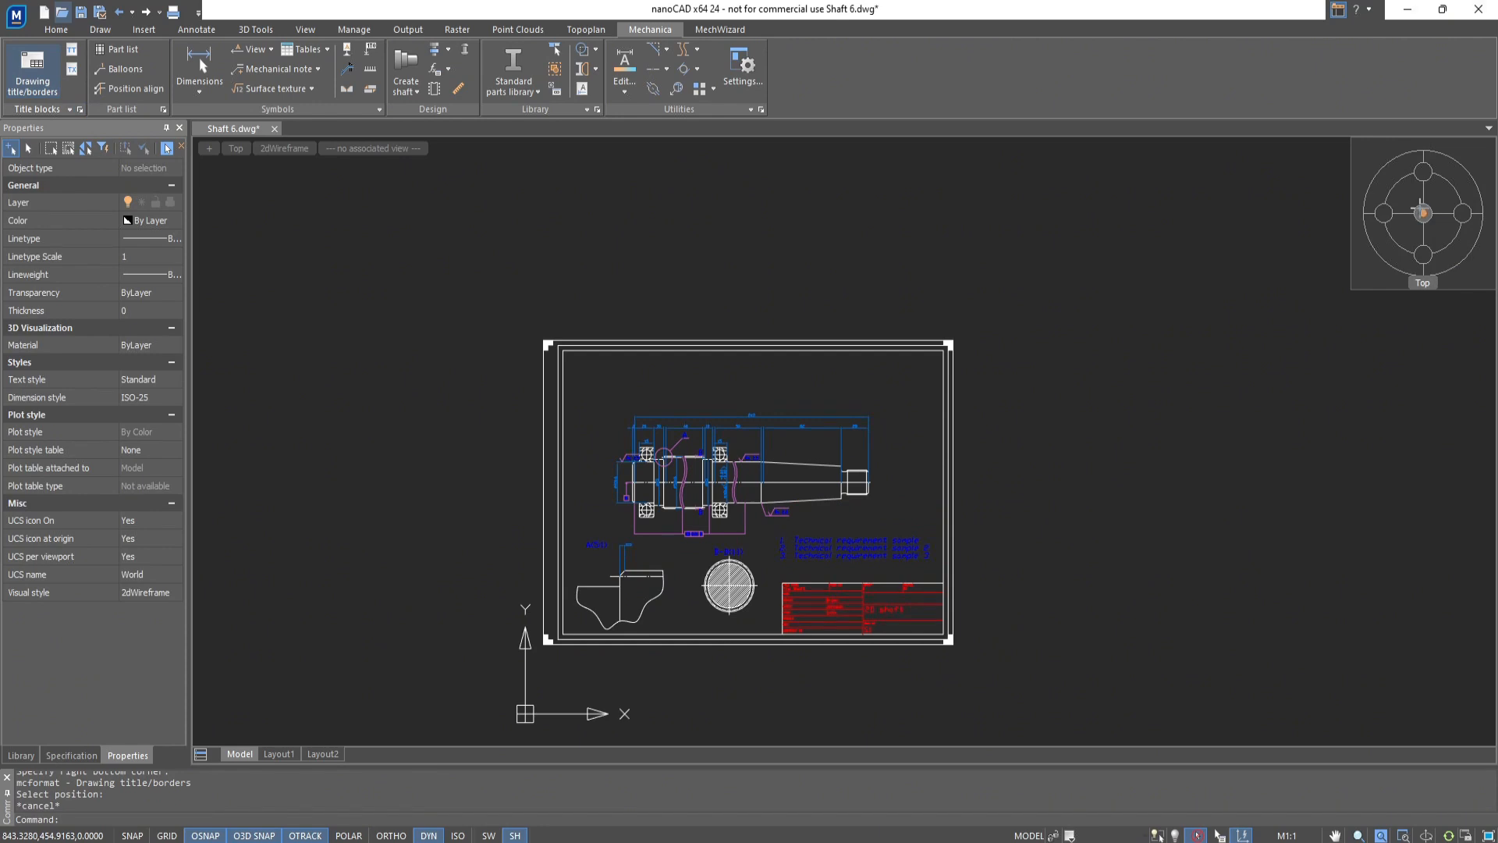